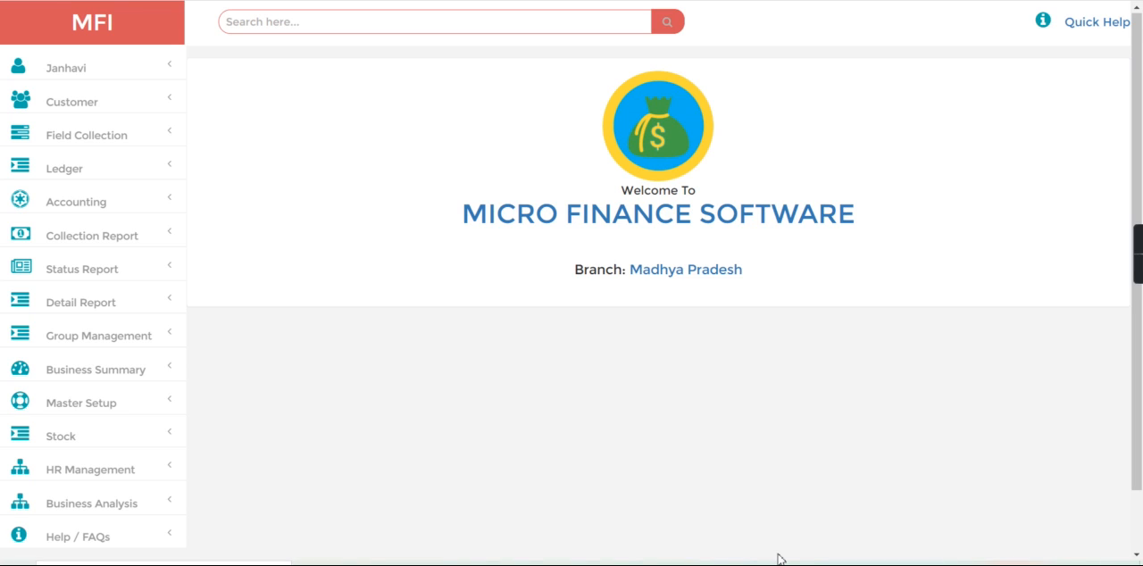
- Open the HR employee list and bring up the branch assignment of the first listed employee
{"action": "left_click", "coordinate": [107, 469]}
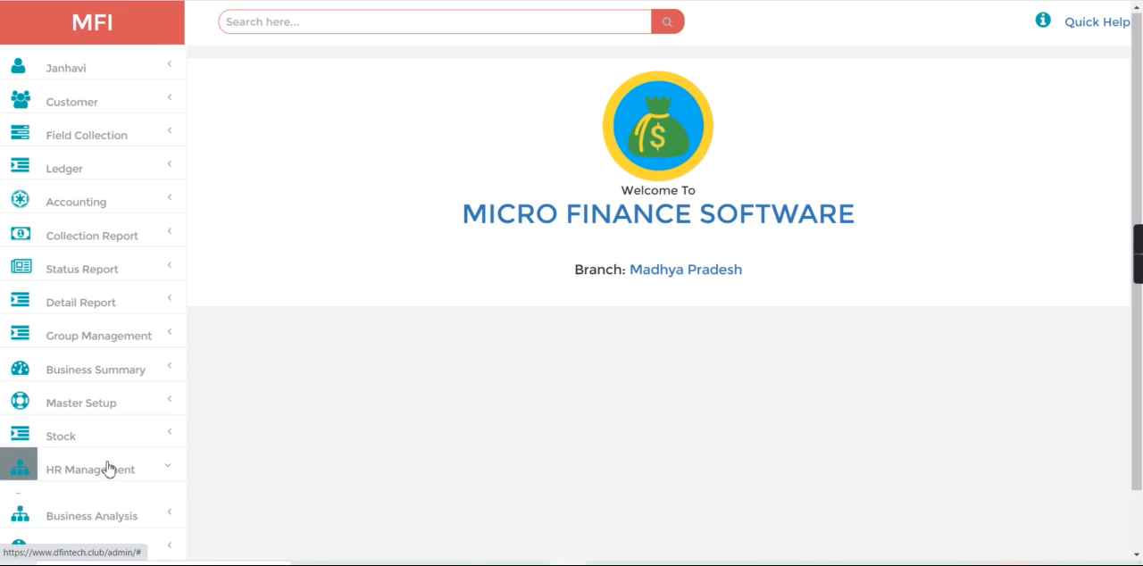
{"action": "left_click", "coordinate": [118, 504]}
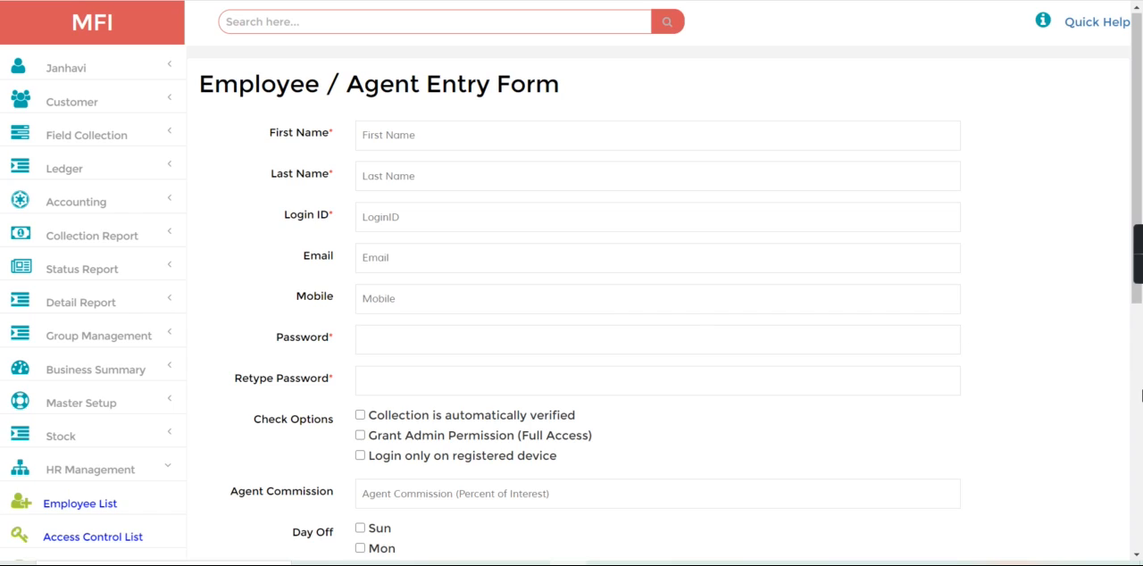
{"action": "scroll", "coordinate": [1141, 396], "scroll_direction": "down", "scroll_amount": 5}
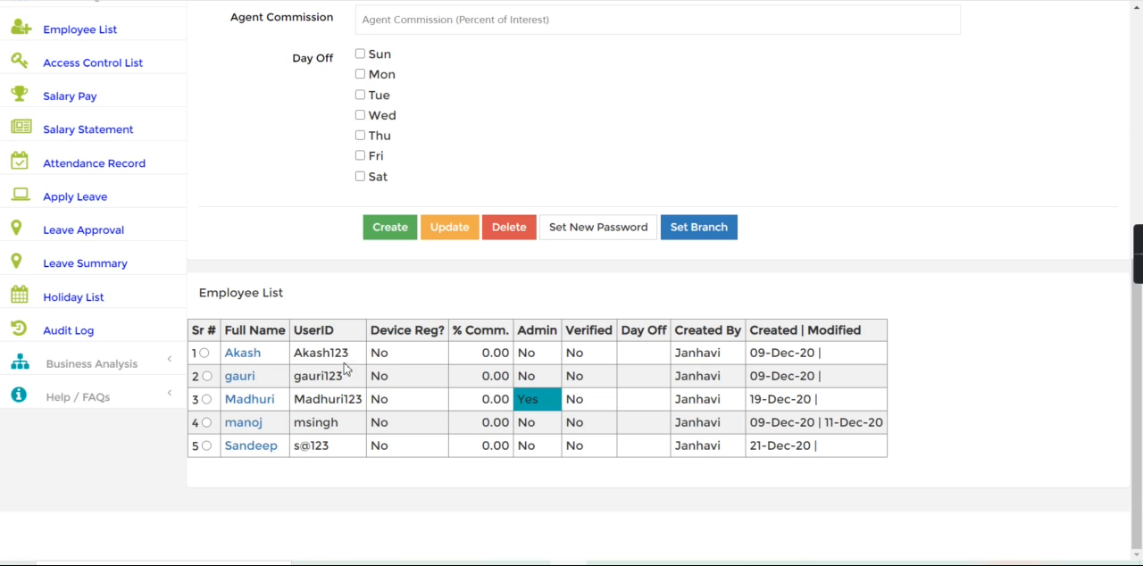
{"action": "left_click", "coordinate": [694, 227]}
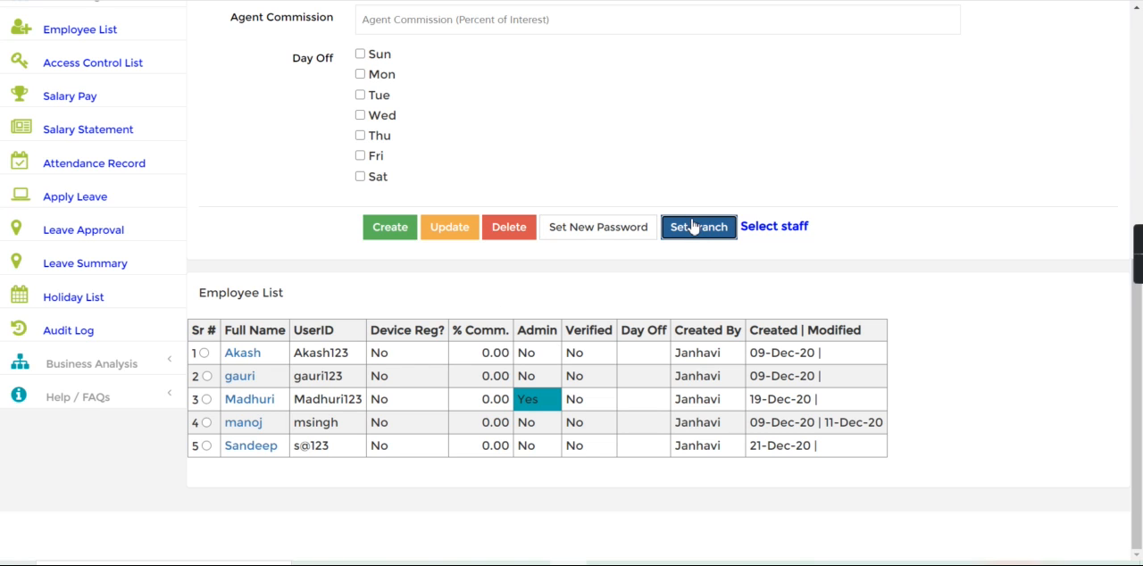
{"action": "left_click", "coordinate": [203, 354]}
{"action": "left_click", "coordinate": [710, 227]}
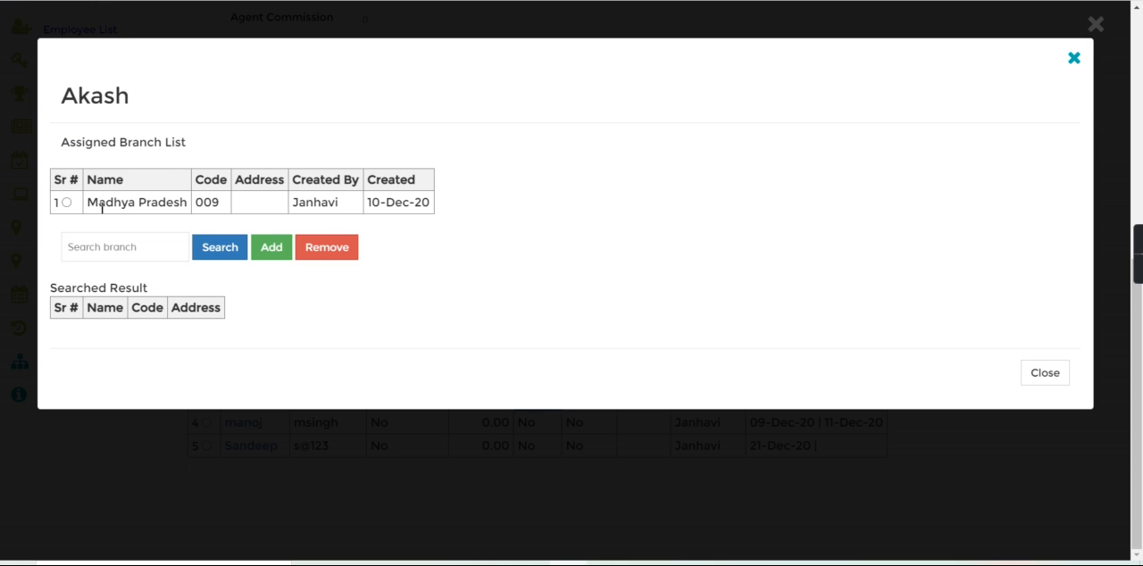
- Review the employee's assigned Madhya Pradesh branch, request a branch removal but decline it, and close the dialog
{"action": "left_click_drag", "start_coordinate": [90, 202], "coordinate": [199, 204]}
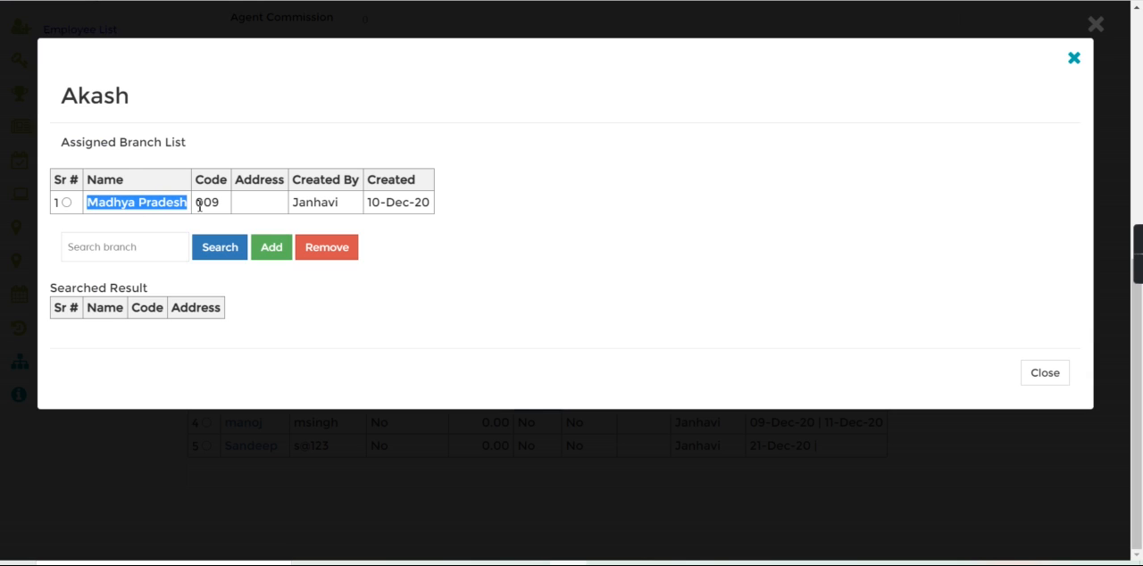
{"action": "left_click", "coordinate": [328, 252]}
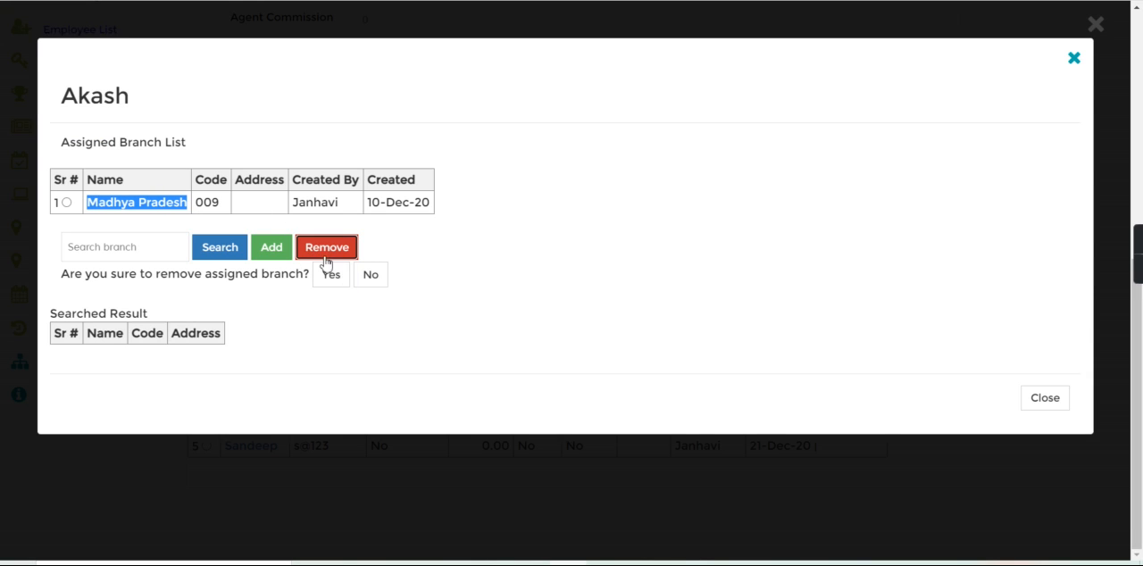
{"action": "left_click", "coordinate": [364, 278]}
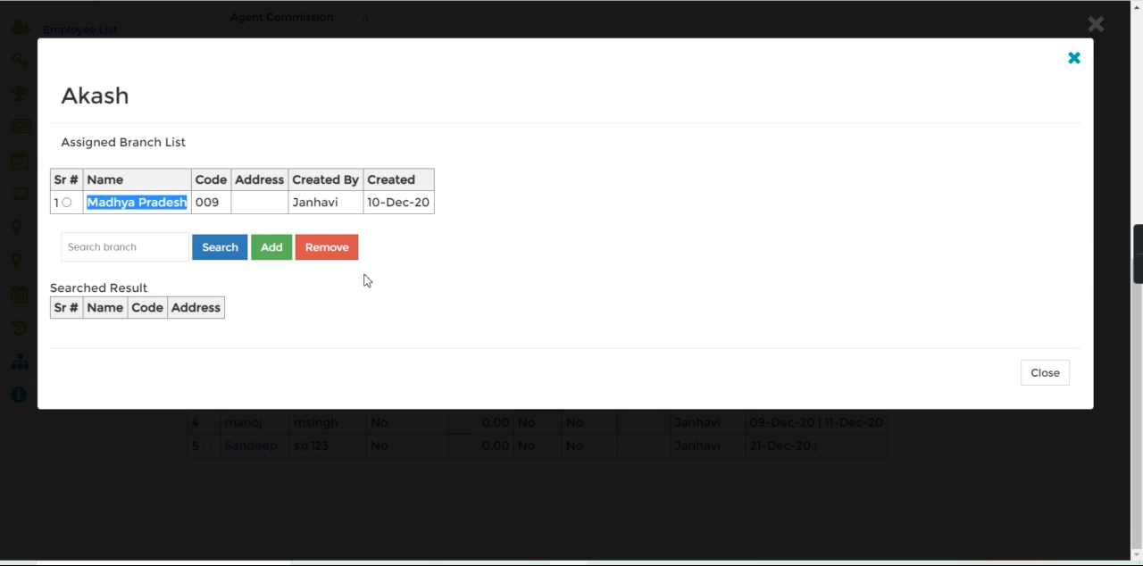
{"action": "left_click", "coordinate": [1060, 378]}
- Open the group entry form and examine the open groups with their collectors
{"action": "left_click", "coordinate": [1141, 212]}
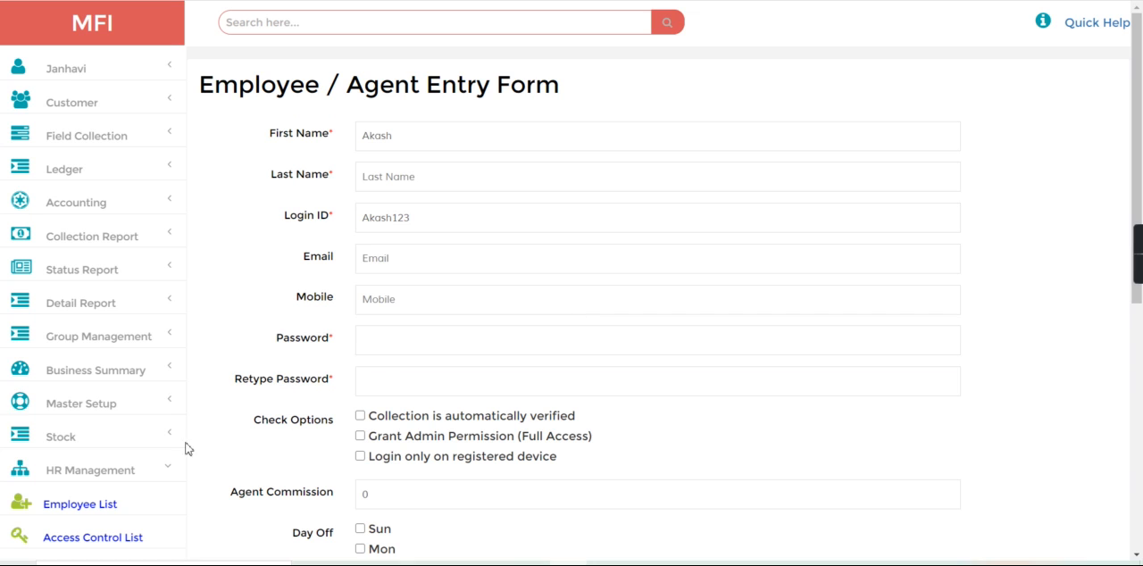
{"action": "left_click", "coordinate": [96, 340]}
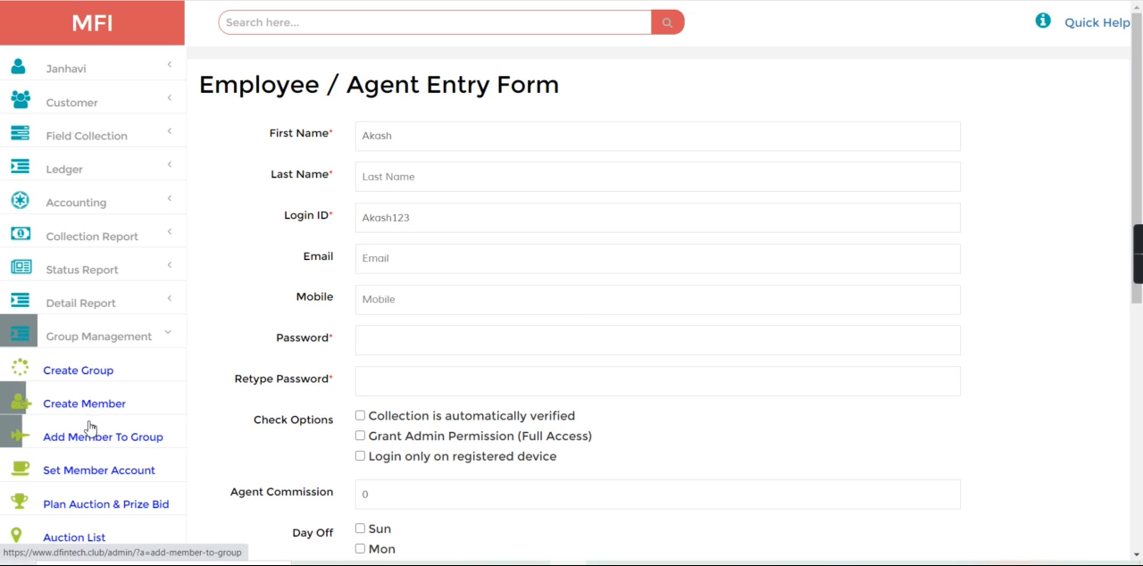
{"action": "left_click", "coordinate": [91, 371]}
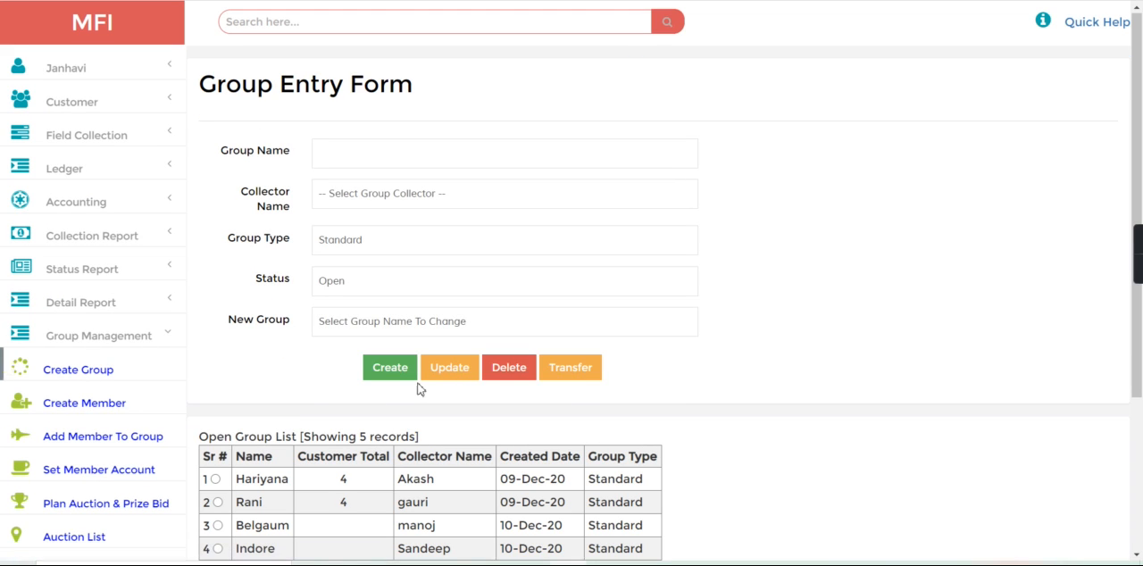
{"action": "scroll", "coordinate": [1140, 404], "scroll_direction": "down", "scroll_amount": 3}
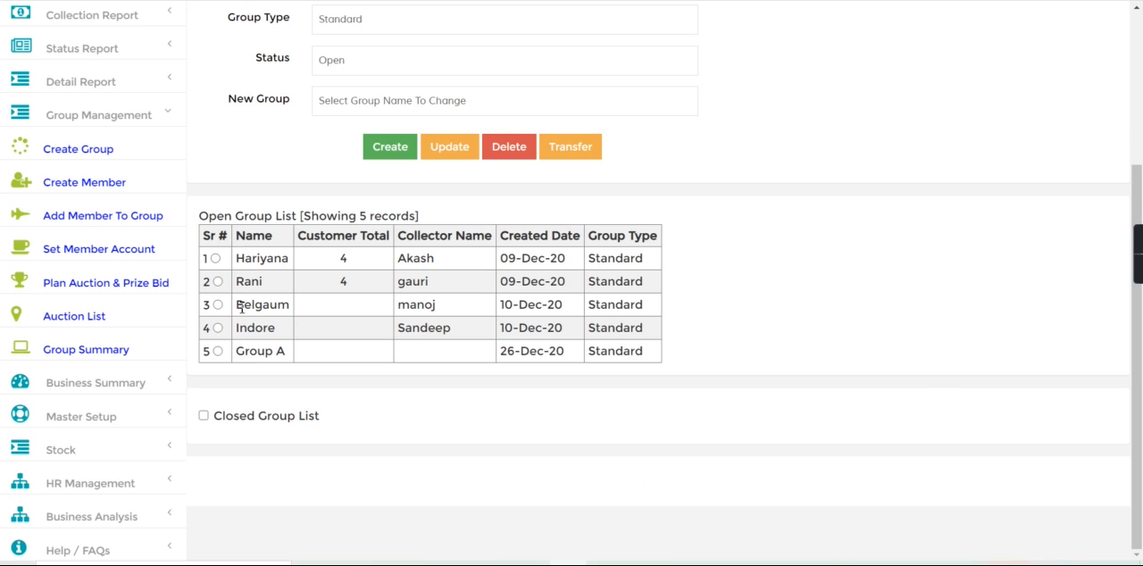
- Open the branch hierarchy form and examine the Head Office, PANJAB and Hariyana entries
{"action": "left_click", "coordinate": [127, 118]}
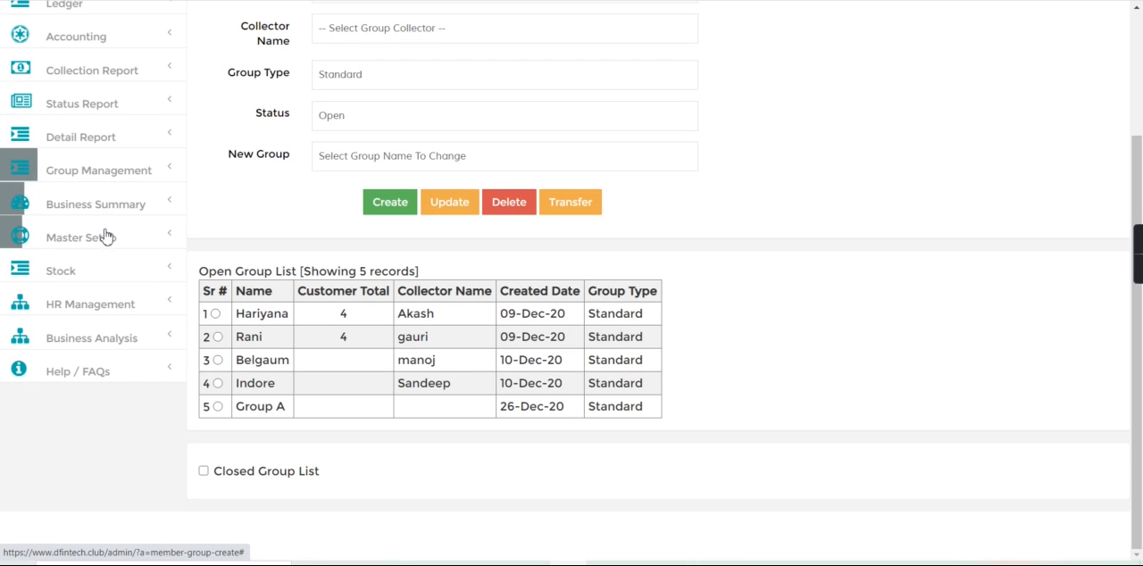
{"action": "left_click", "coordinate": [105, 235]}
{"action": "left_click", "coordinate": [116, 337]}
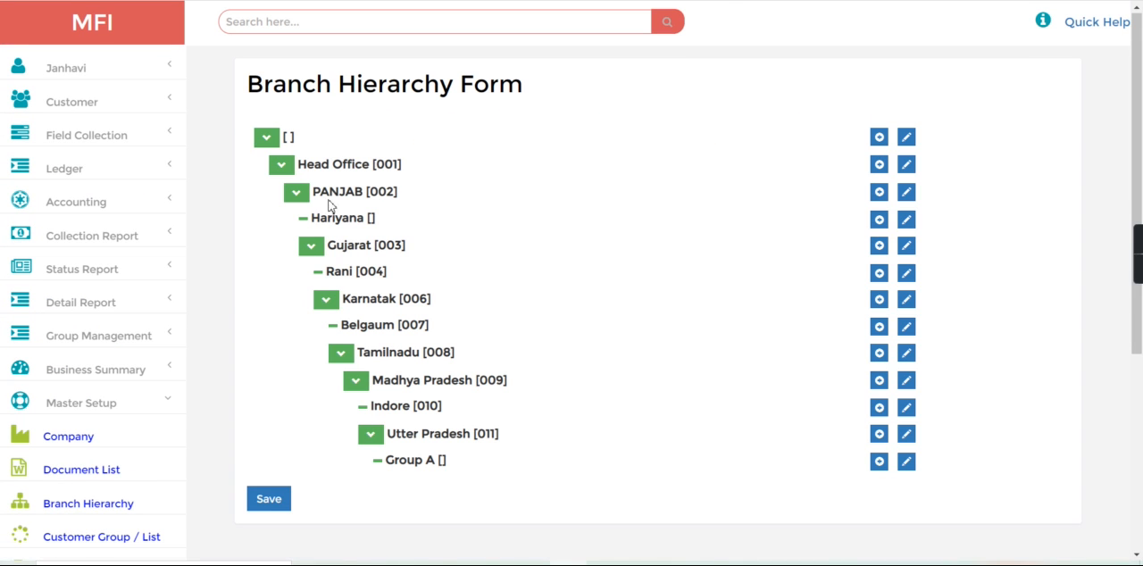
{"action": "left_click_drag", "start_coordinate": [306, 167], "coordinate": [398, 166]}
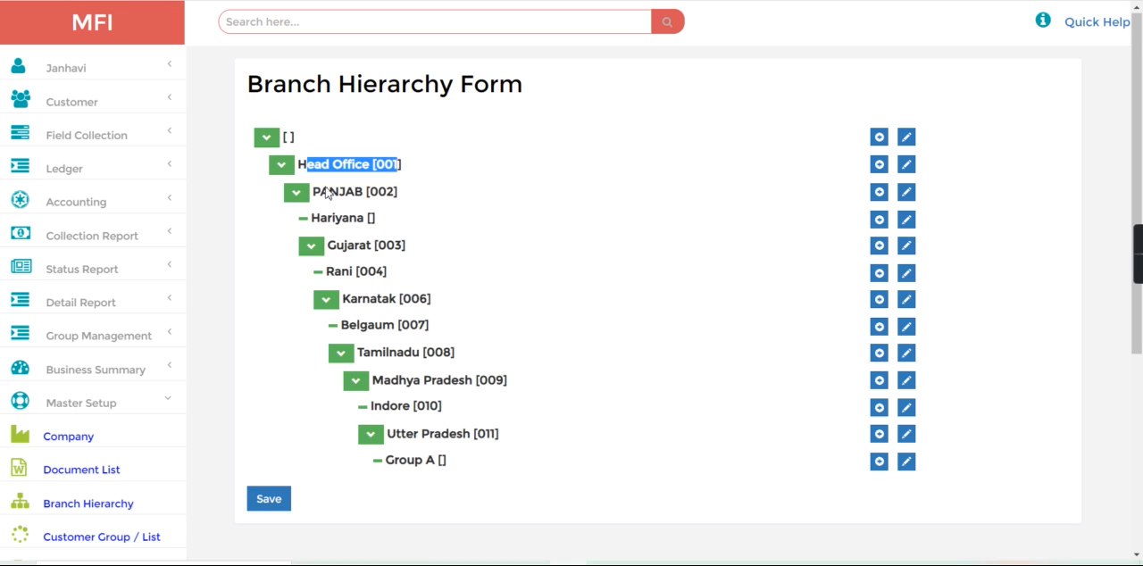
{"action": "left_click_drag", "start_coordinate": [326, 192], "coordinate": [312, 191]}
{"action": "left_click", "coordinate": [441, 189]}
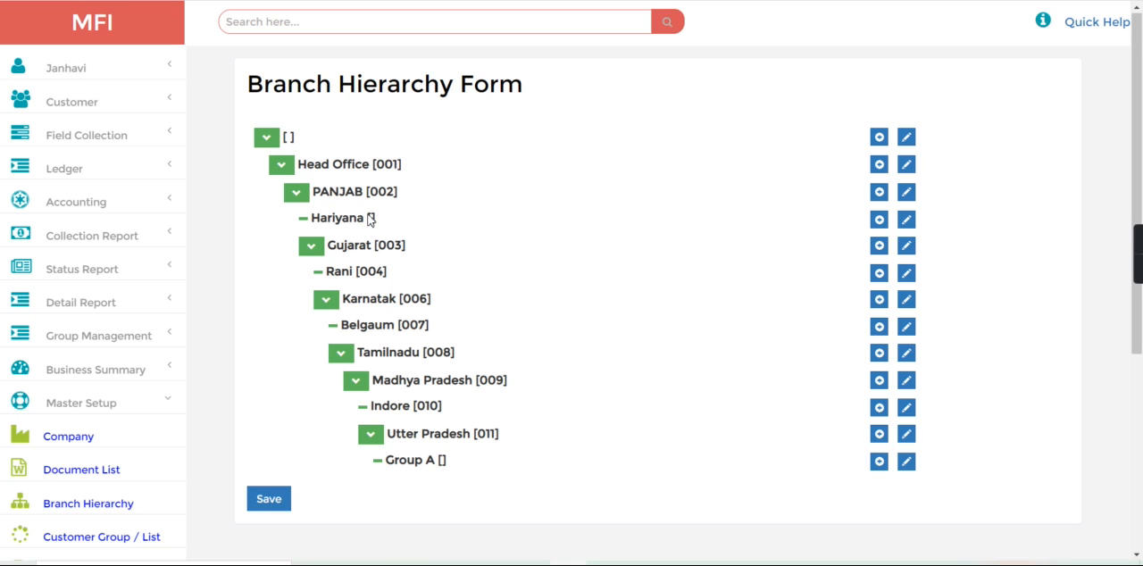
{"action": "left_click_drag", "start_coordinate": [314, 220], "coordinate": [400, 218]}
- Open the list of all customers, refresh it and look through the customer records
{"action": "left_click", "coordinate": [89, 403]}
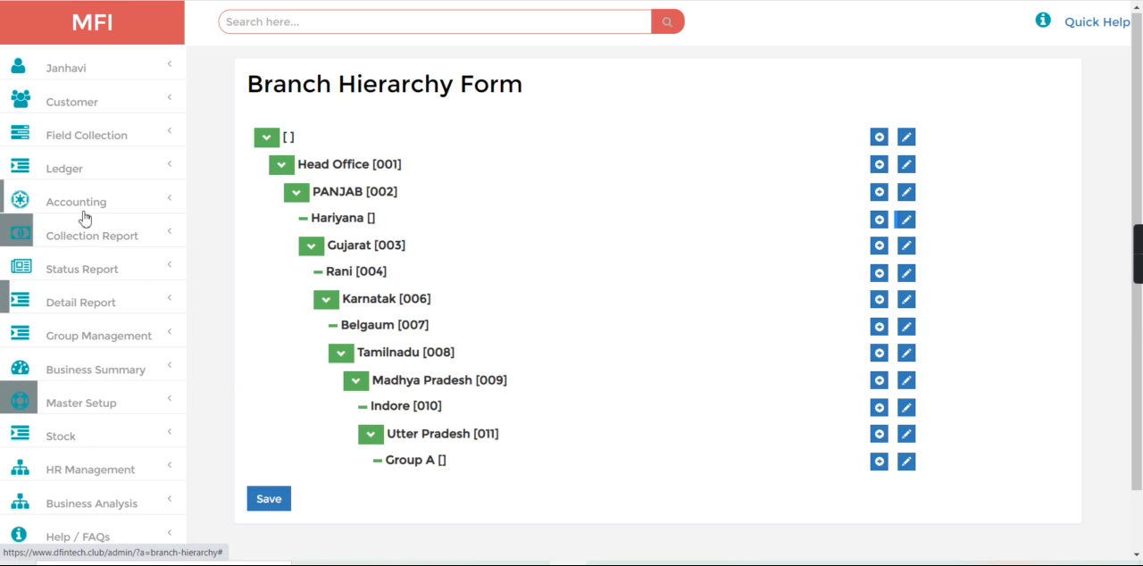
{"action": "left_click", "coordinate": [96, 100]}
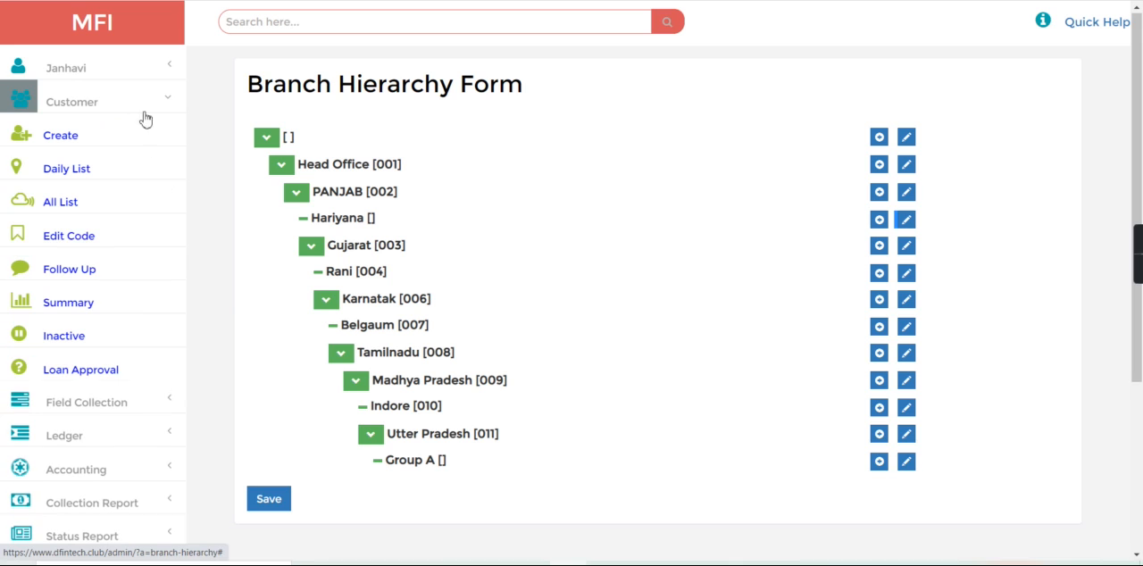
{"action": "left_click", "coordinate": [86, 214]}
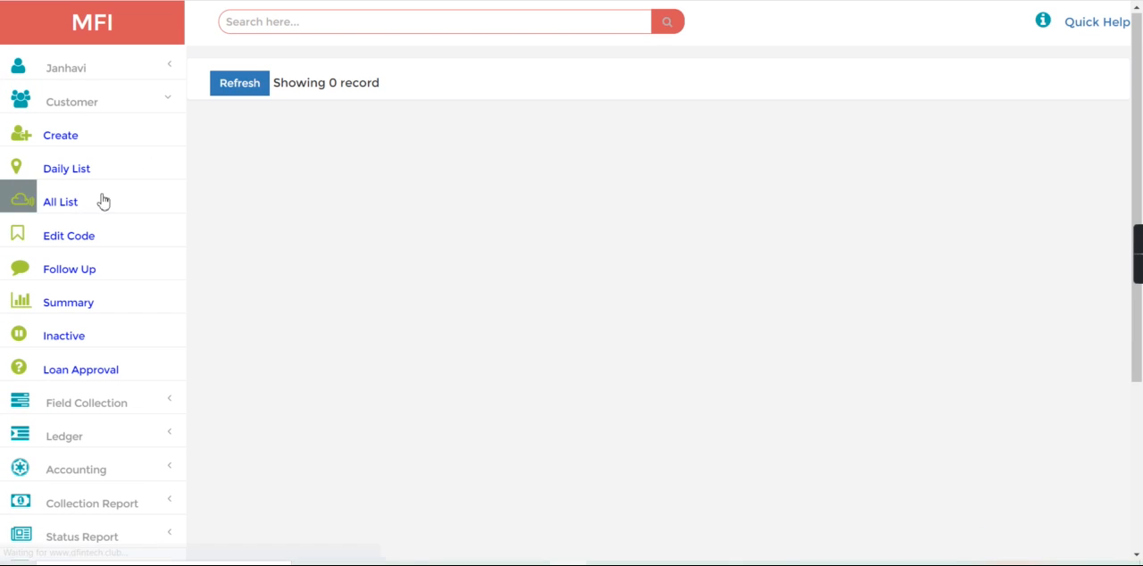
{"action": "double_click", "coordinate": [250, 82]}
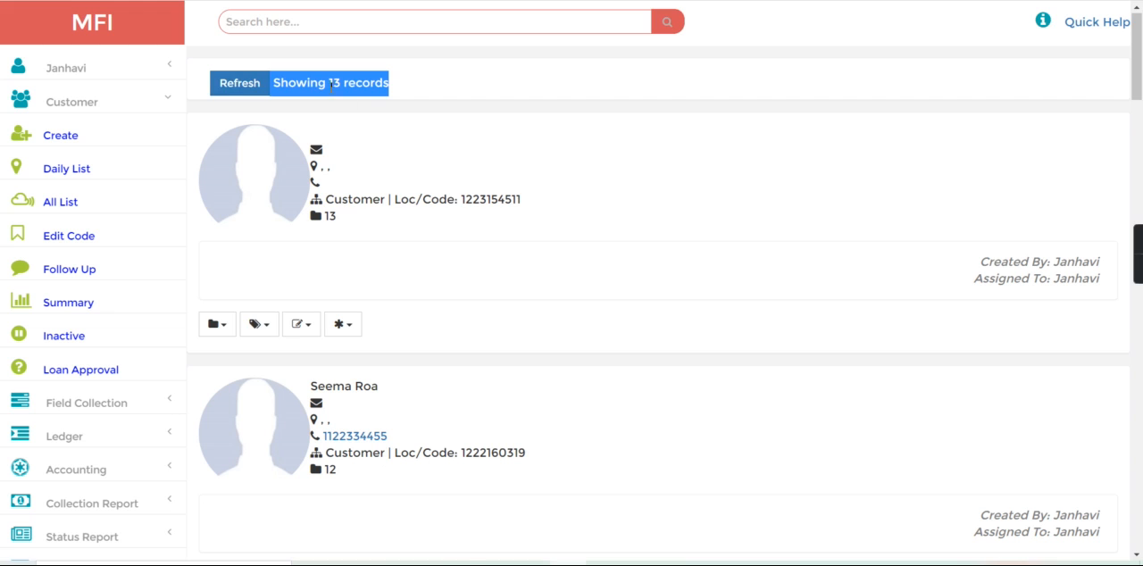
{"action": "left_click", "coordinate": [426, 104]}
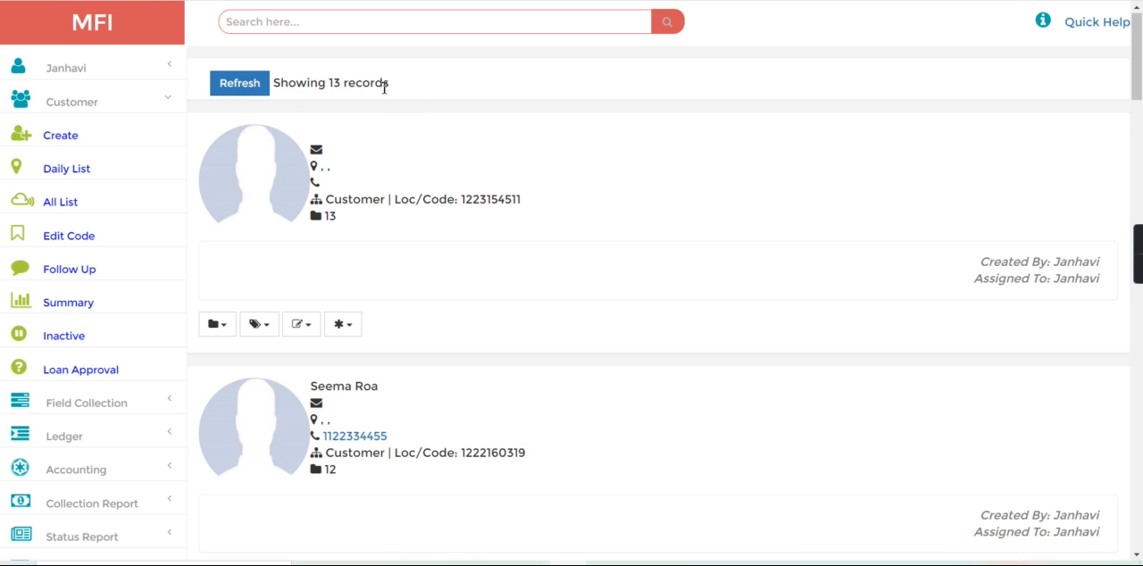
{"action": "left_click", "coordinate": [1139, 437]}
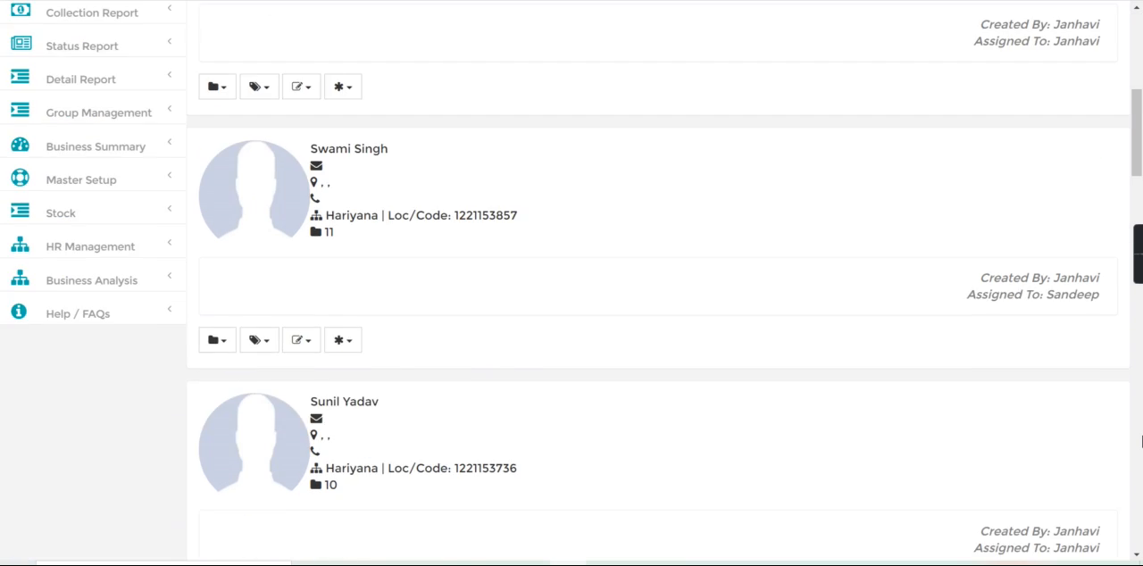
{"action": "left_click", "coordinate": [1139, 437]}
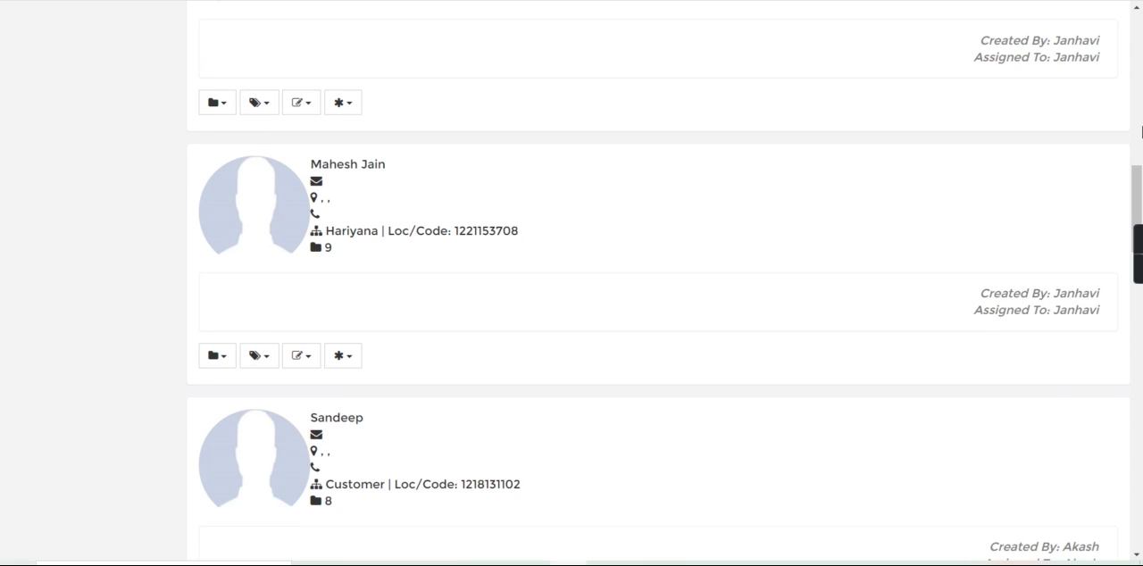
{"action": "left_click", "coordinate": [1140, 132]}
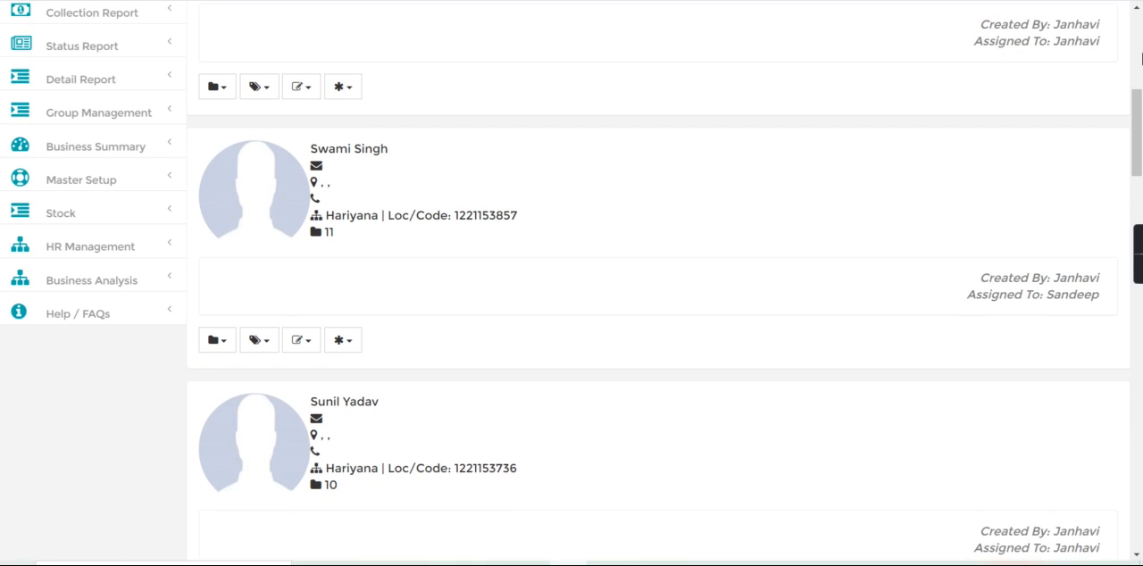
{"action": "left_click", "coordinate": [1140, 59]}
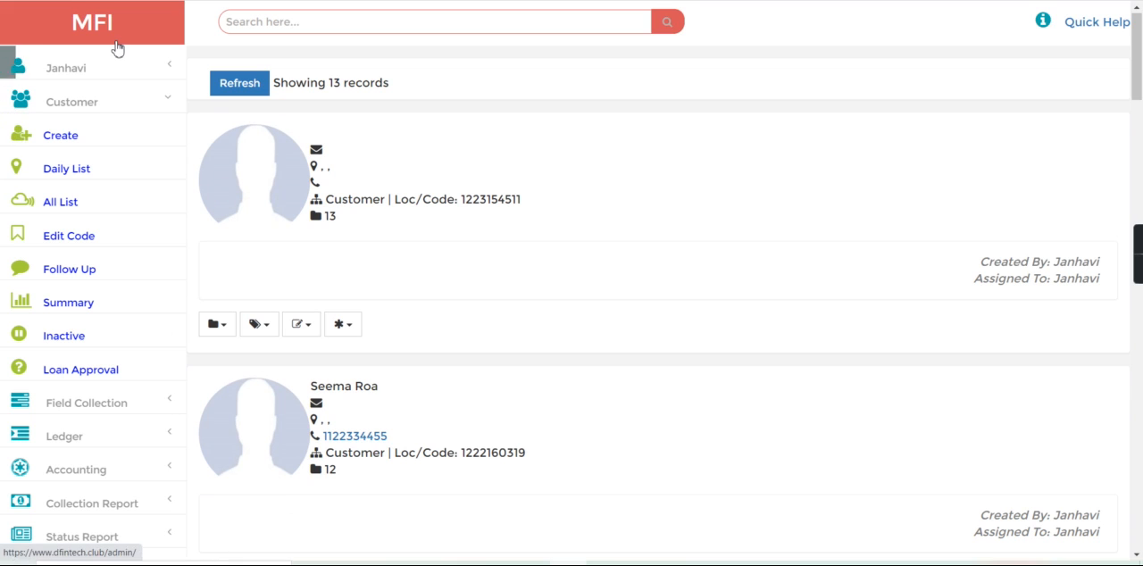
- Return to the home page and search for the first customer by file number, using the "f-" prefix
{"action": "left_click", "coordinate": [117, 47]}
{"action": "left_click", "coordinate": [303, 23]}
{"action": "type", "text": "f"}
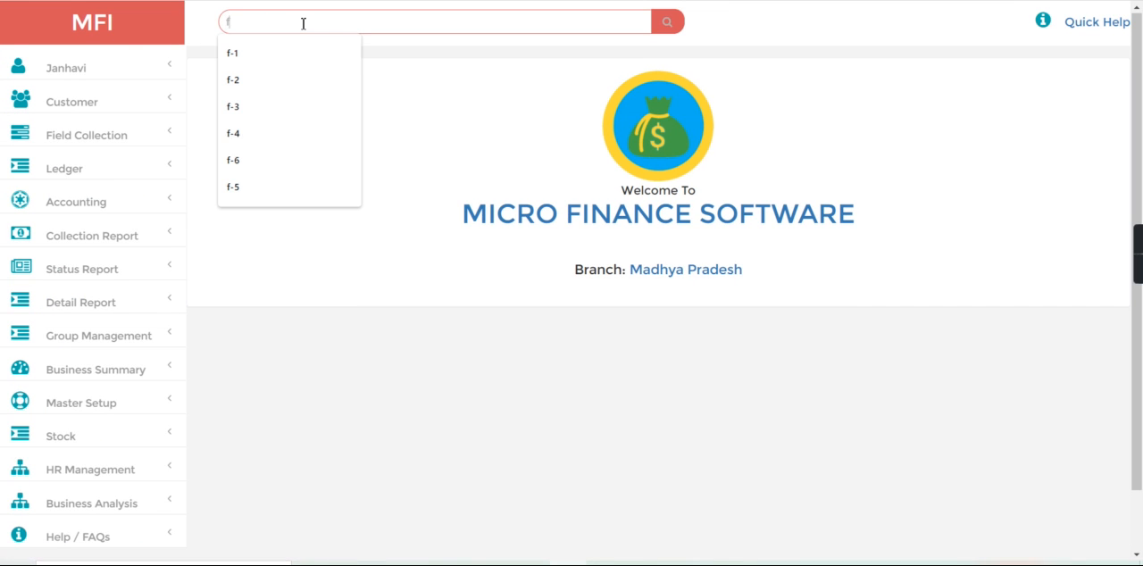
{"action": "type", "text": "-1"}
{"action": "key", "text": "Return"}
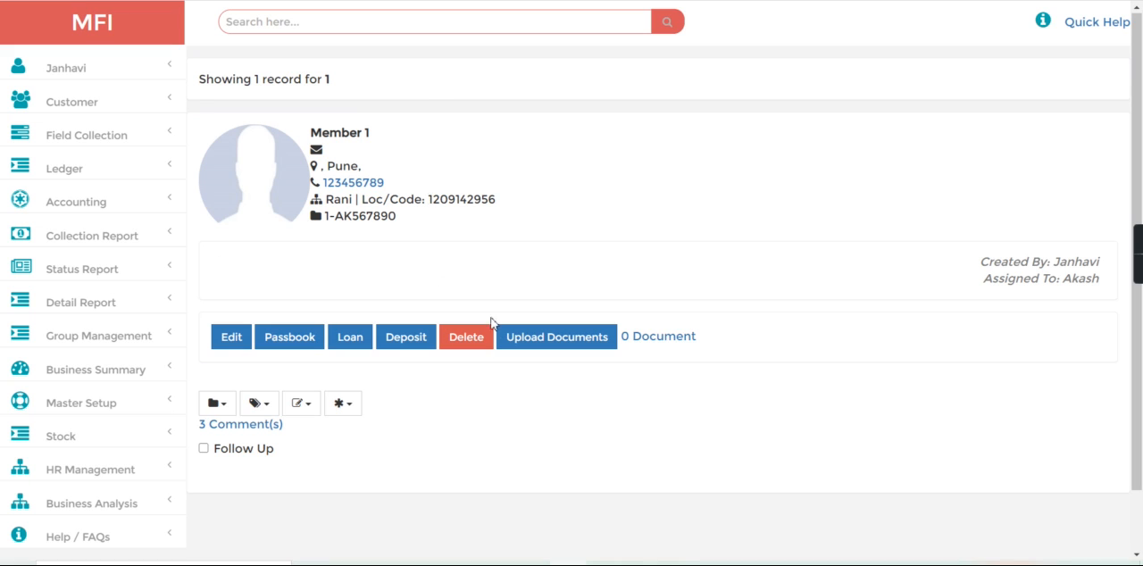
- Open the loan entry form for Member 1 and check the available loan type / product schemes
{"action": "left_click", "coordinate": [351, 338]}
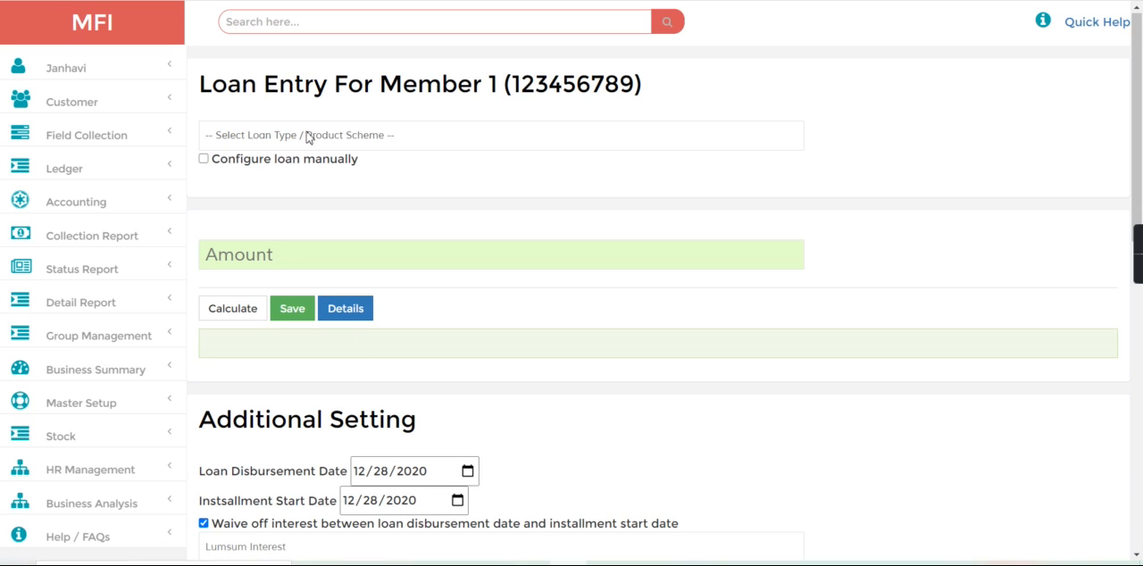
{"action": "left_click", "coordinate": [308, 137]}
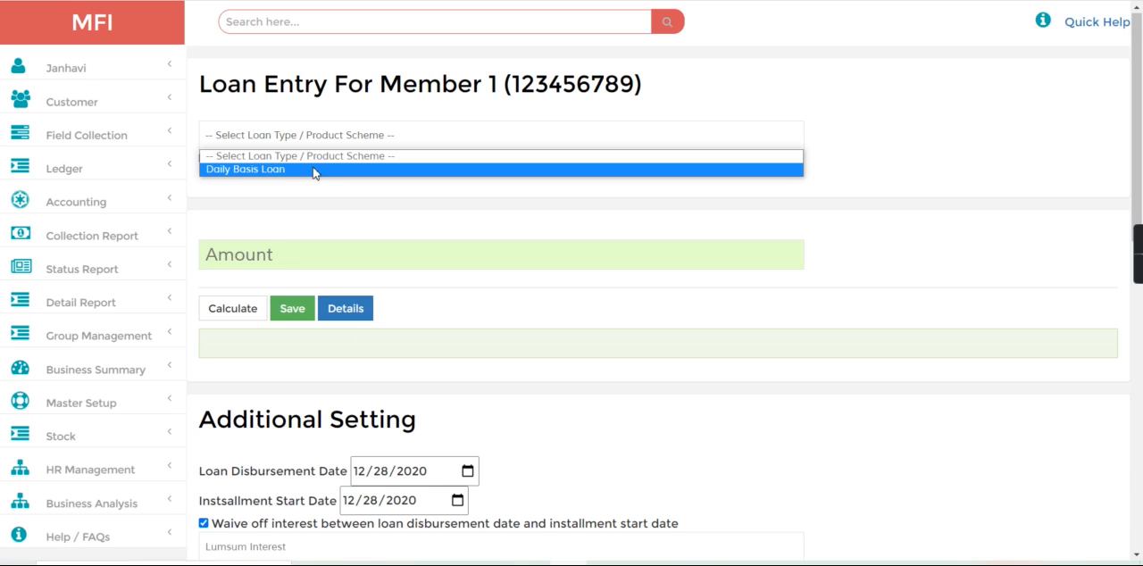
{"action": "left_click", "coordinate": [300, 122]}
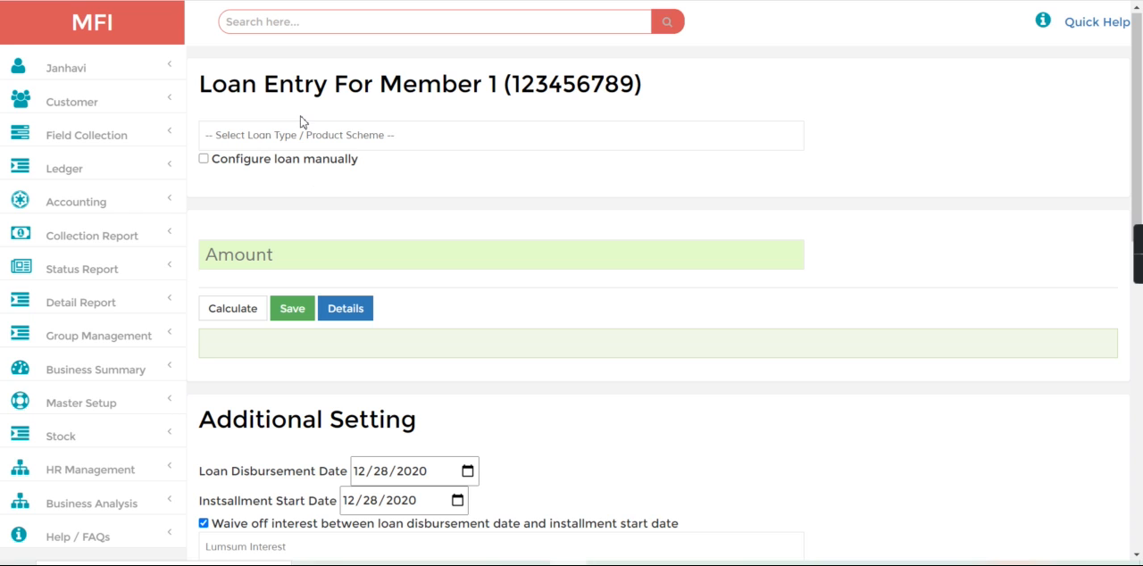
- Open the product scheme form and load the Daily Basis Loan scheme from the open scheme list
{"action": "left_click", "coordinate": [122, 402]}
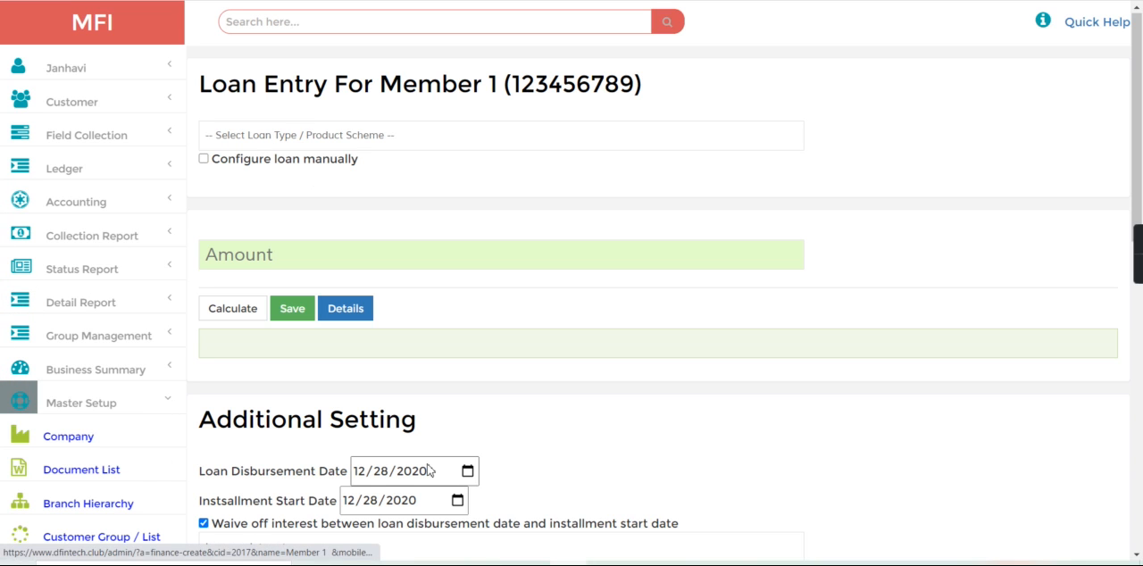
{"action": "scroll", "coordinate": [124, 252], "scroll_direction": "down", "scroll_amount": 5}
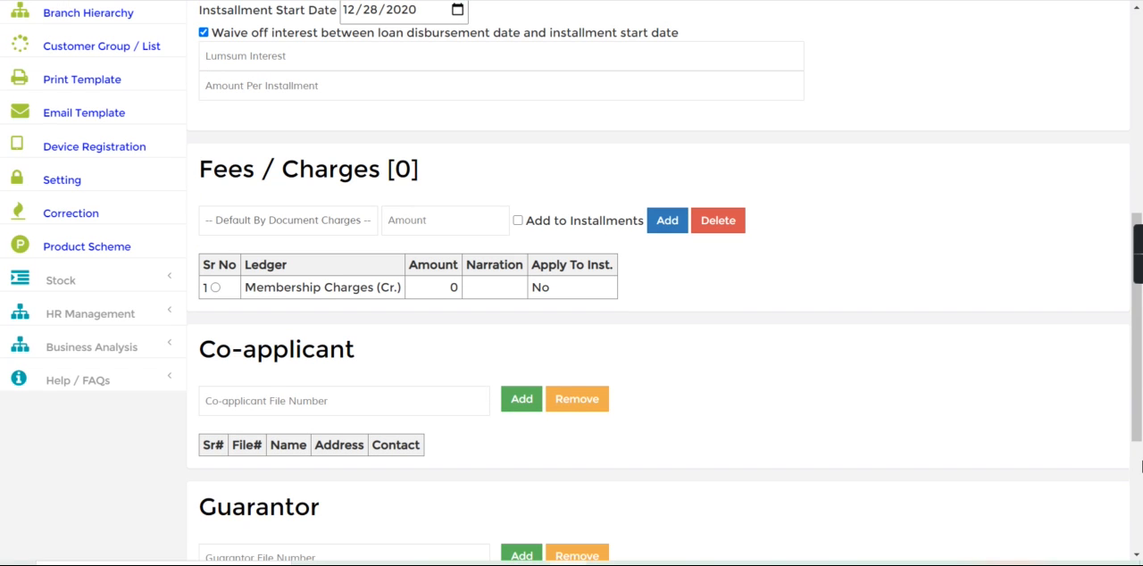
{"action": "left_click", "coordinate": [86, 246]}
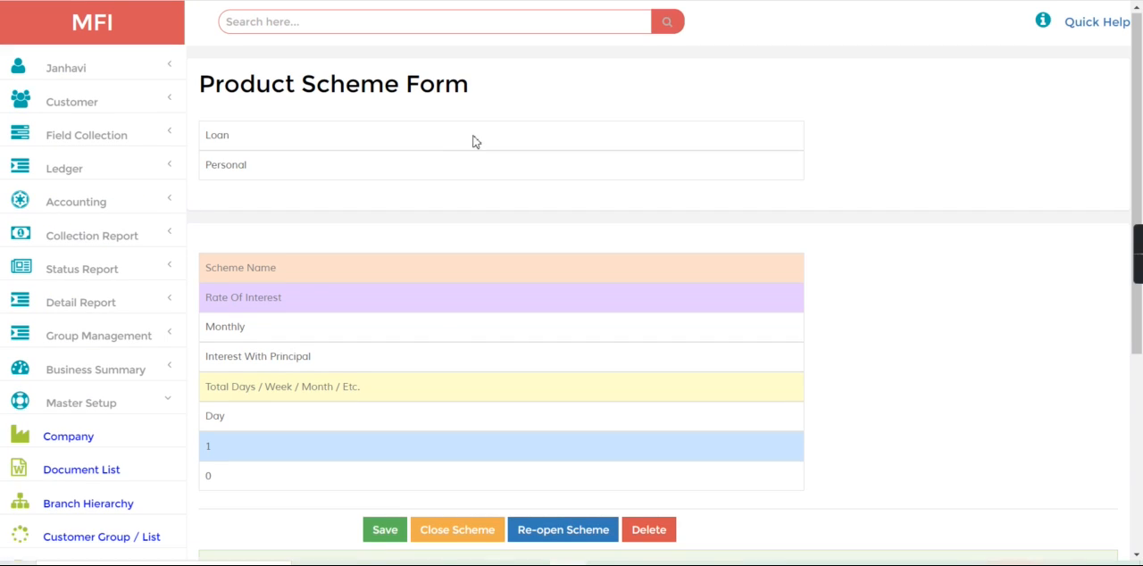
{"action": "left_click", "coordinate": [1140, 499]}
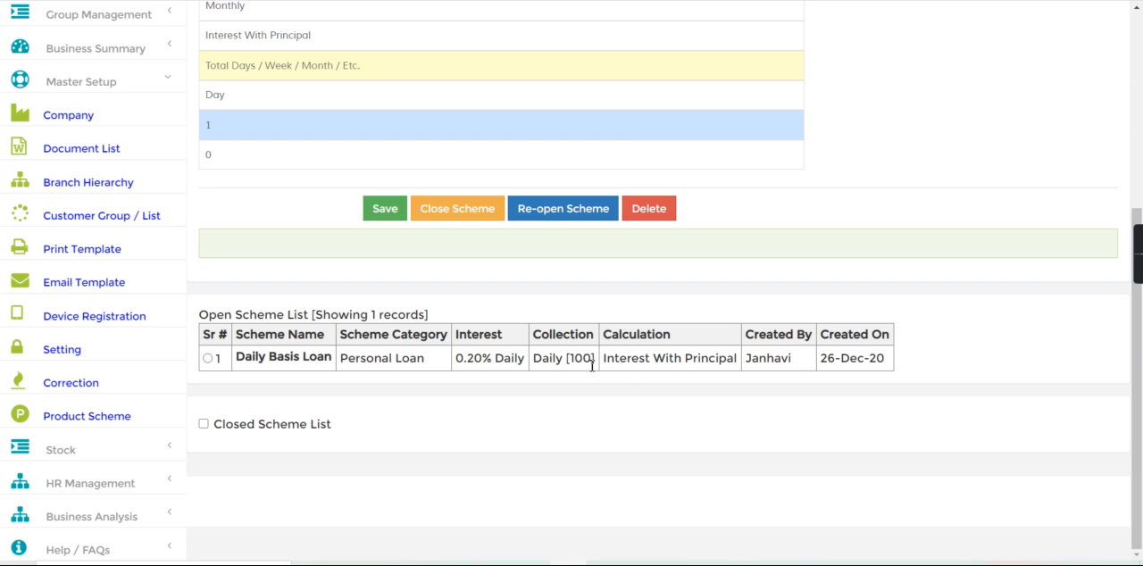
{"action": "left_click", "coordinate": [208, 358]}
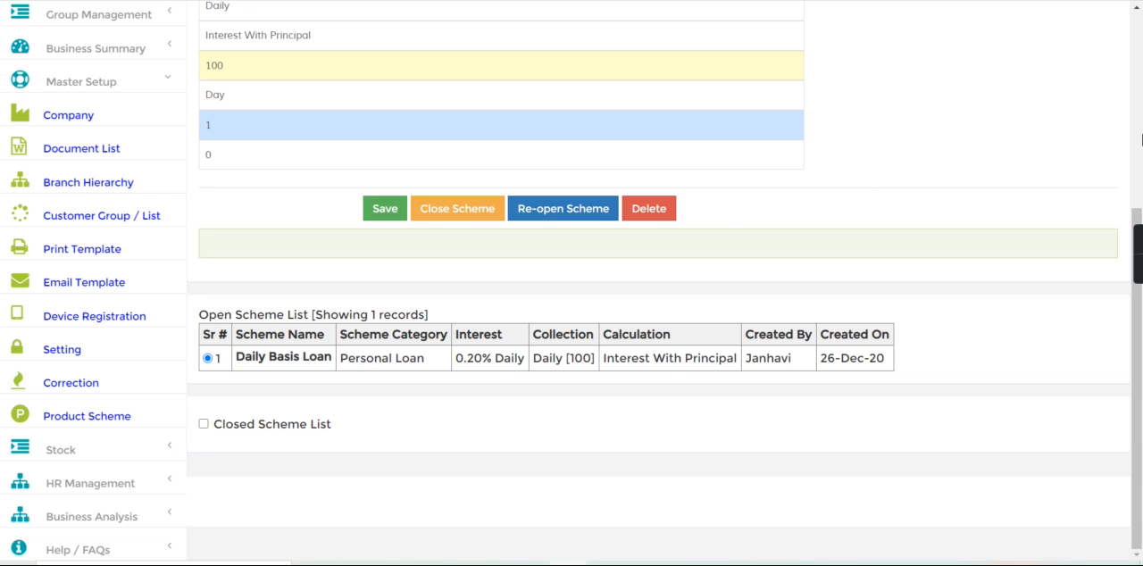
- Review the Daily Basis Loan scheme's interest rate and the available interest calculation methods, leaving the method at Interest With Principal
{"action": "scroll", "coordinate": [1140, 139], "scroll_direction": "up", "scroll_amount": 4}
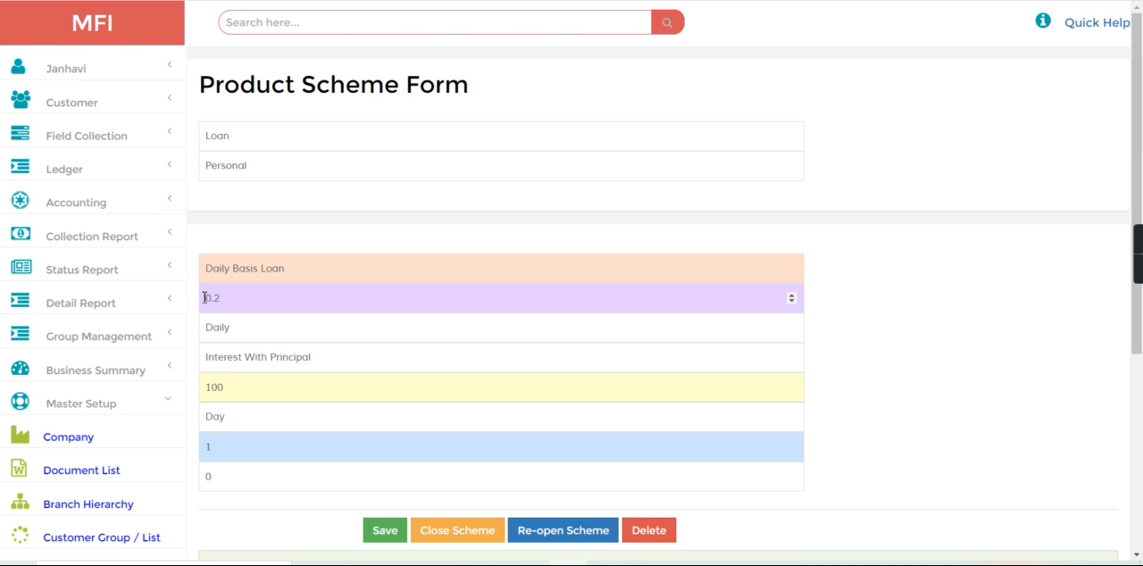
{"action": "left_click_drag", "start_coordinate": [206, 301], "coordinate": [273, 302]}
{"action": "left_click", "coordinate": [221, 359]}
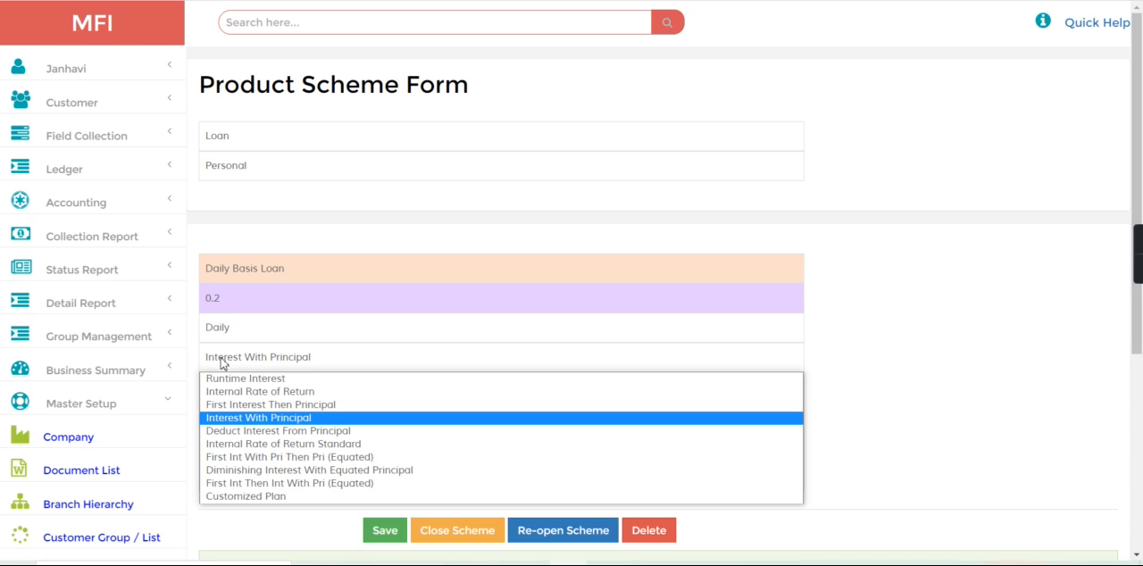
{"action": "left_click", "coordinate": [330, 370]}
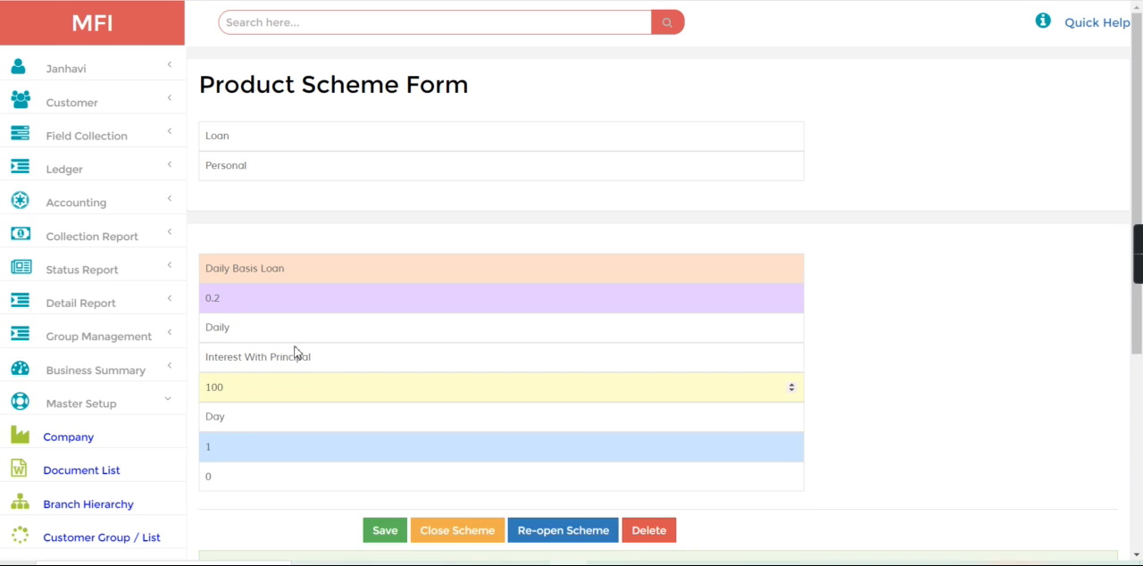
- Return to the home page and search for another customer by file number, using the "f-" prefix
{"action": "left_click", "coordinate": [31, 36]}
{"action": "left_click", "coordinate": [296, 19]}
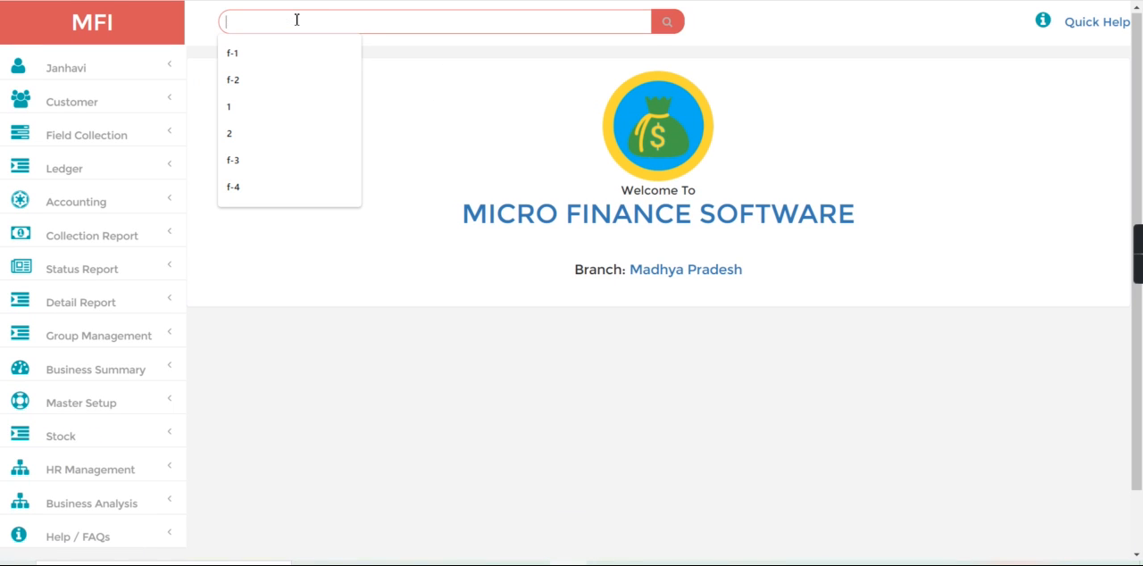
{"action": "type", "text": "f-8"}
{"action": "key", "text": "Return"}
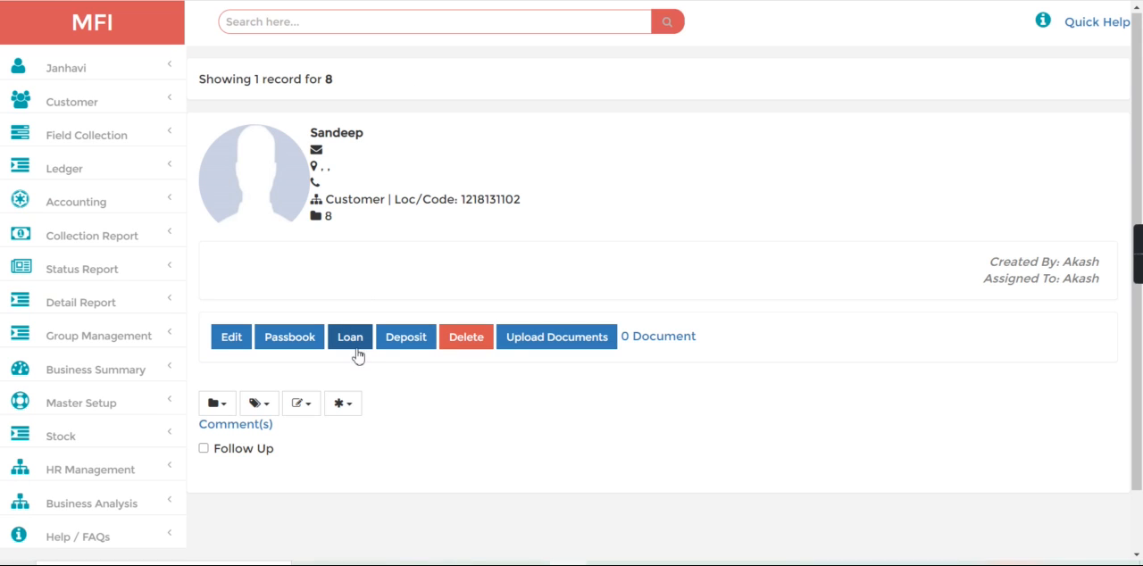
- Open the loan entry form for the found customer, choose the Daily Basis Loan scheme and enter an amount of 10000
{"action": "left_click", "coordinate": [352, 344]}
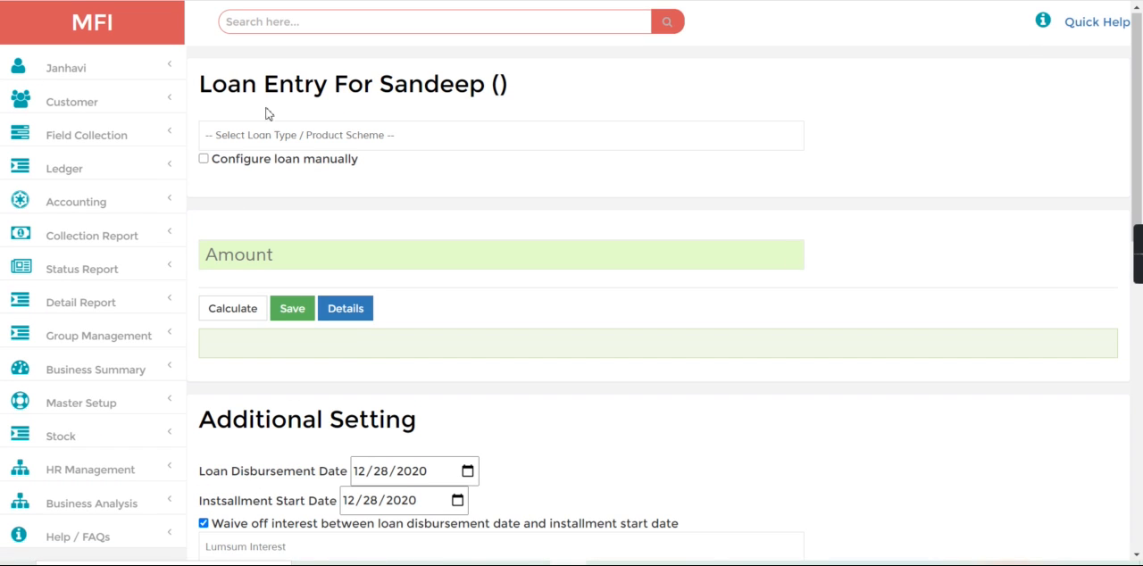
{"action": "left_click", "coordinate": [265, 137]}
{"action": "left_click", "coordinate": [268, 167]}
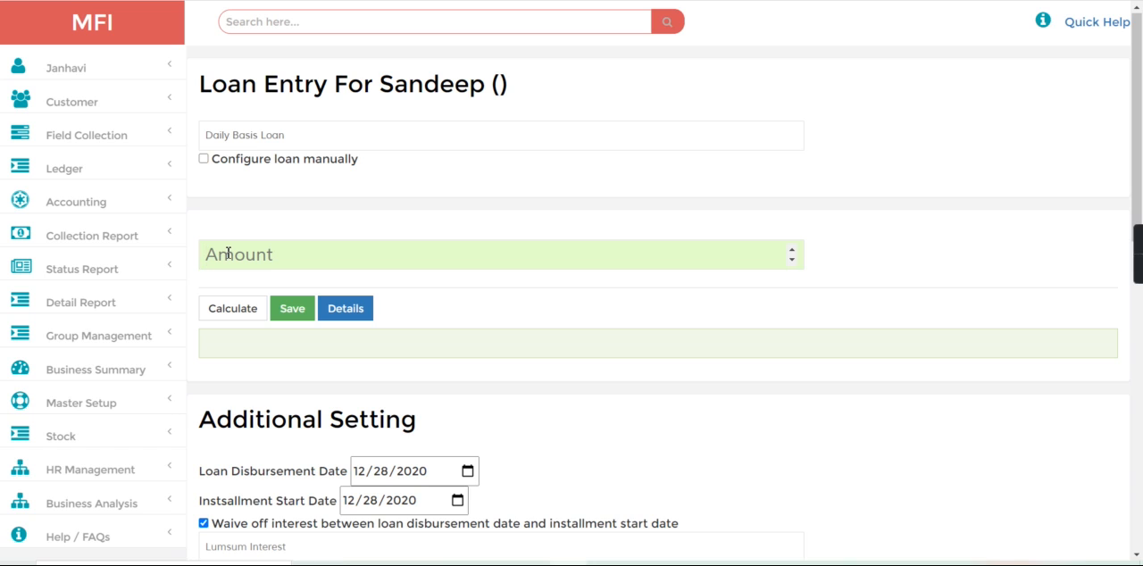
{"action": "left_click", "coordinate": [227, 254]}
{"action": "type", "text": "10000"}
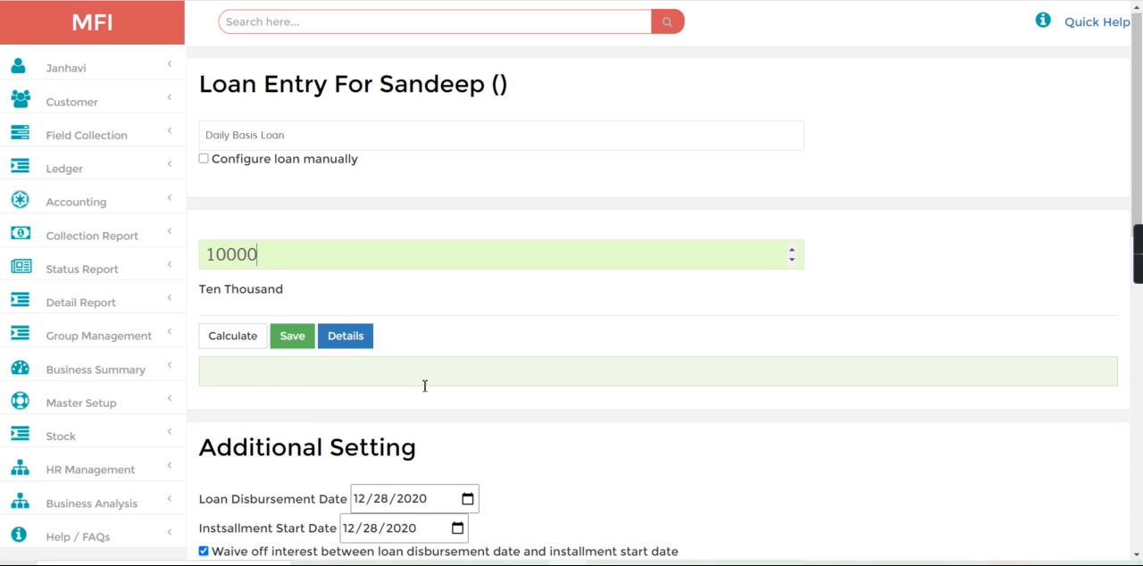
- Replace the loan's Membership Charges entry under Fees / Charges with Document Charges (Cr.) of 200
{"action": "scroll", "coordinate": [1049, 457], "scroll_direction": "down", "scroll_amount": 5}
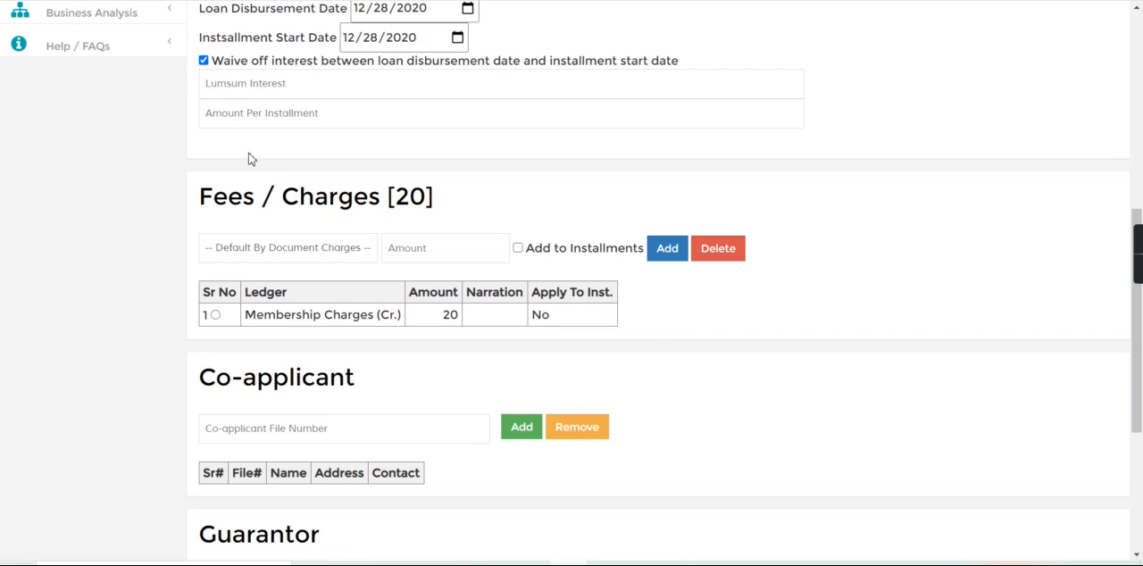
{"action": "left_click", "coordinate": [215, 315]}
{"action": "left_click", "coordinate": [711, 257]}
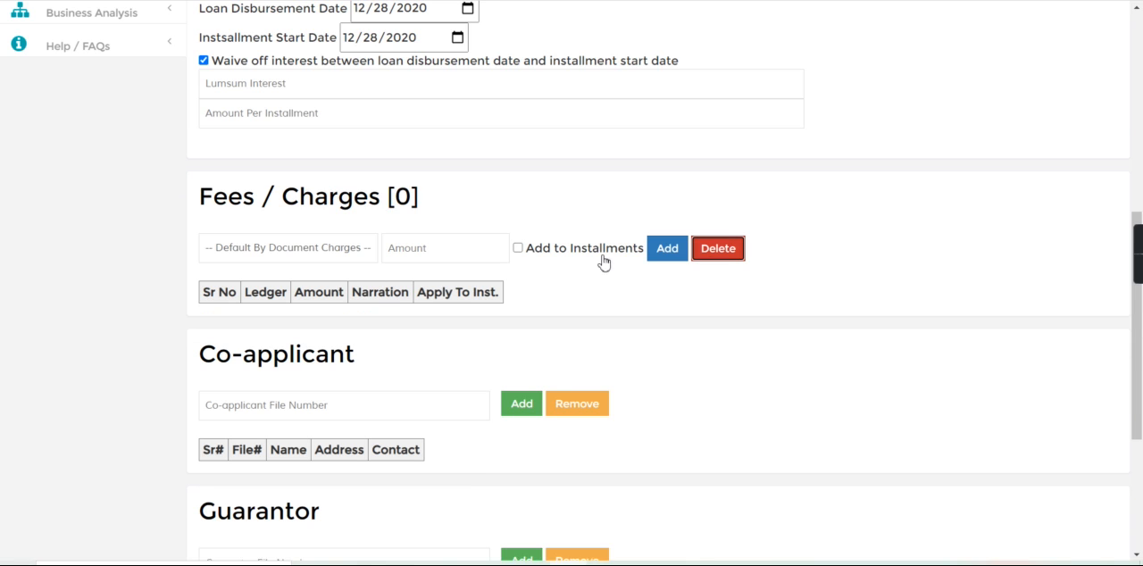
{"action": "left_click", "coordinate": [299, 248]}
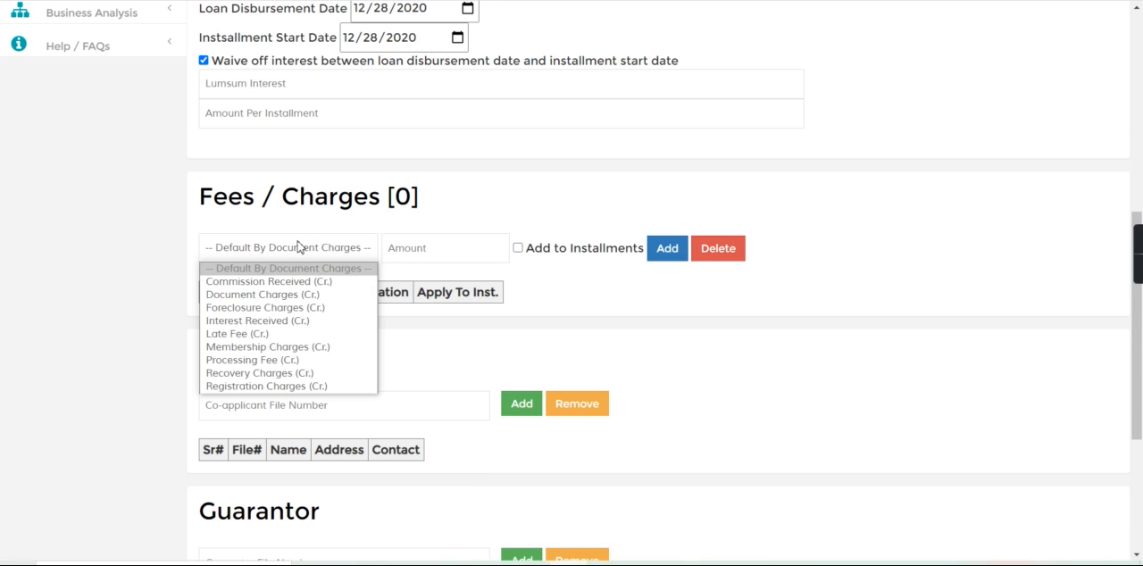
{"action": "left_click", "coordinate": [309, 298]}
{"action": "left_click", "coordinate": [418, 249]}
{"action": "type", "text": "200"}
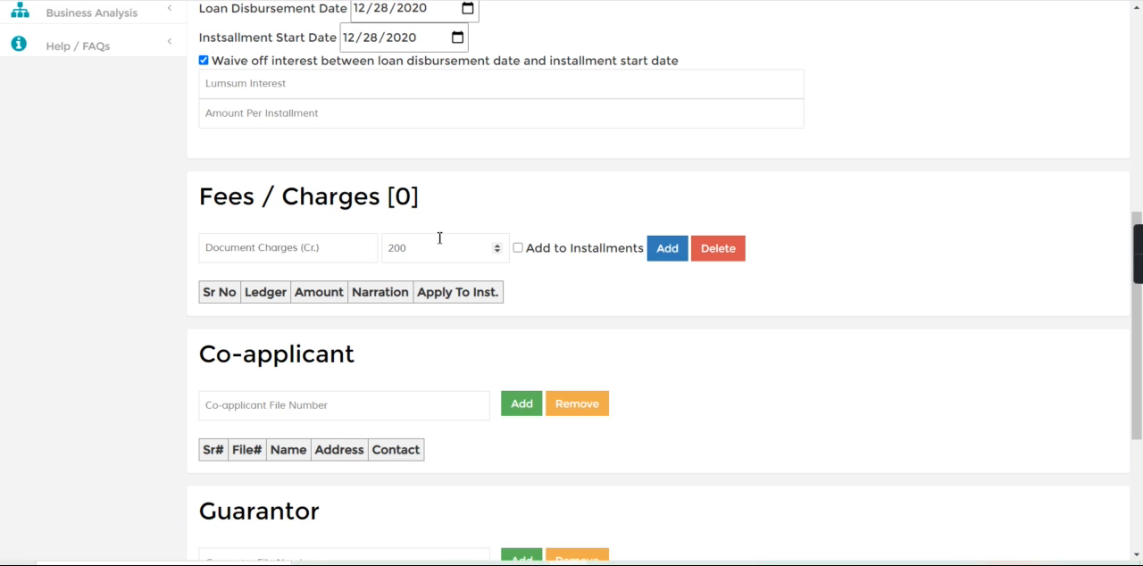
{"action": "left_click", "coordinate": [665, 256]}
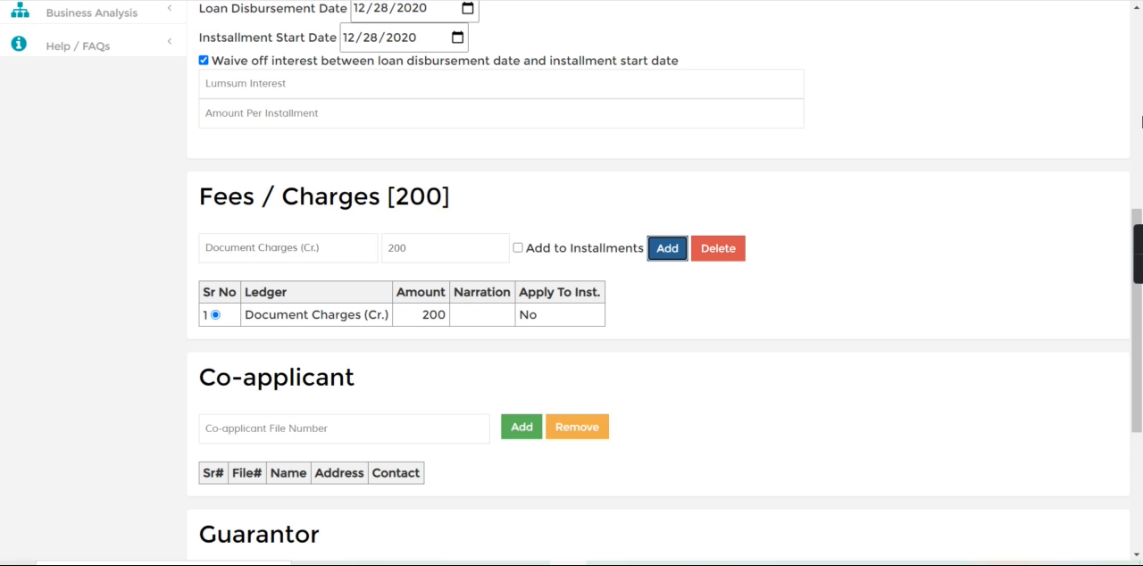
- Calculate the loan and examine the payable amount, installment and projected interest
{"action": "left_click", "coordinate": [1140, 112]}
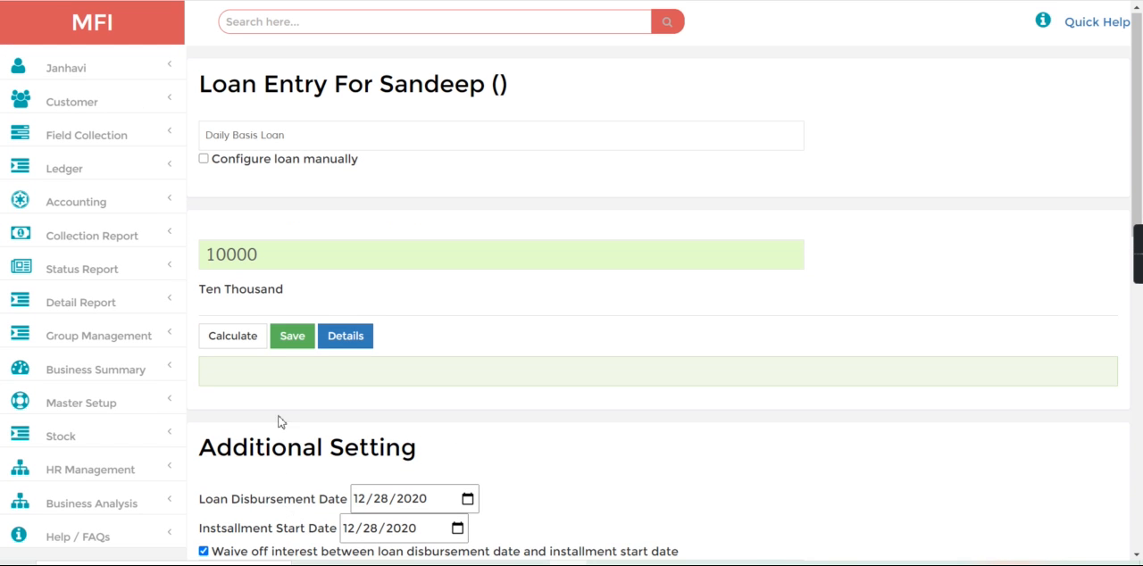
{"action": "left_click", "coordinate": [245, 354]}
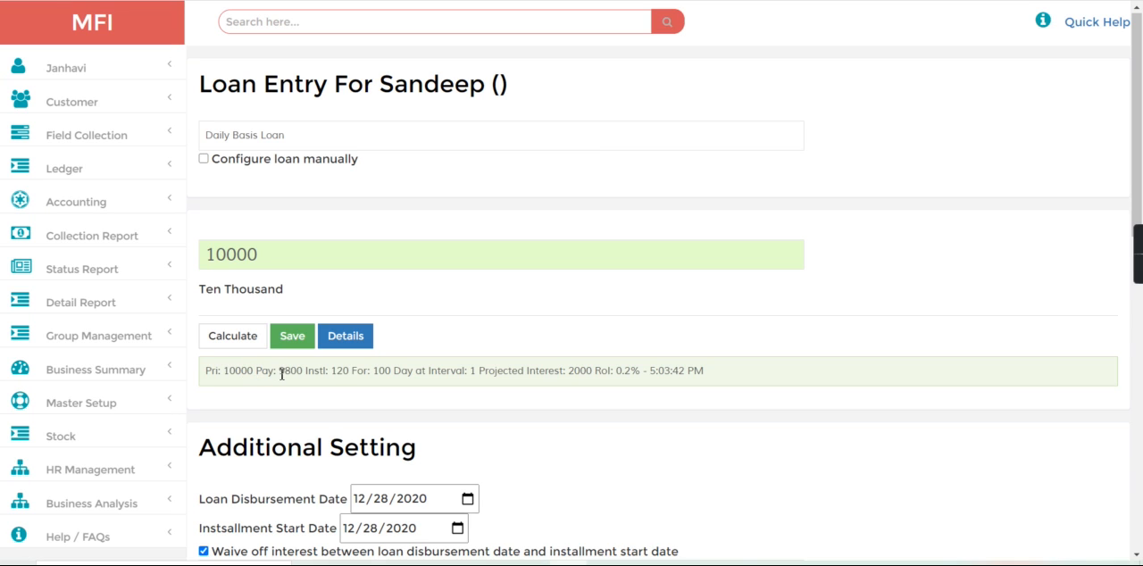
{"action": "left_click_drag", "start_coordinate": [279, 370], "coordinate": [325, 372]}
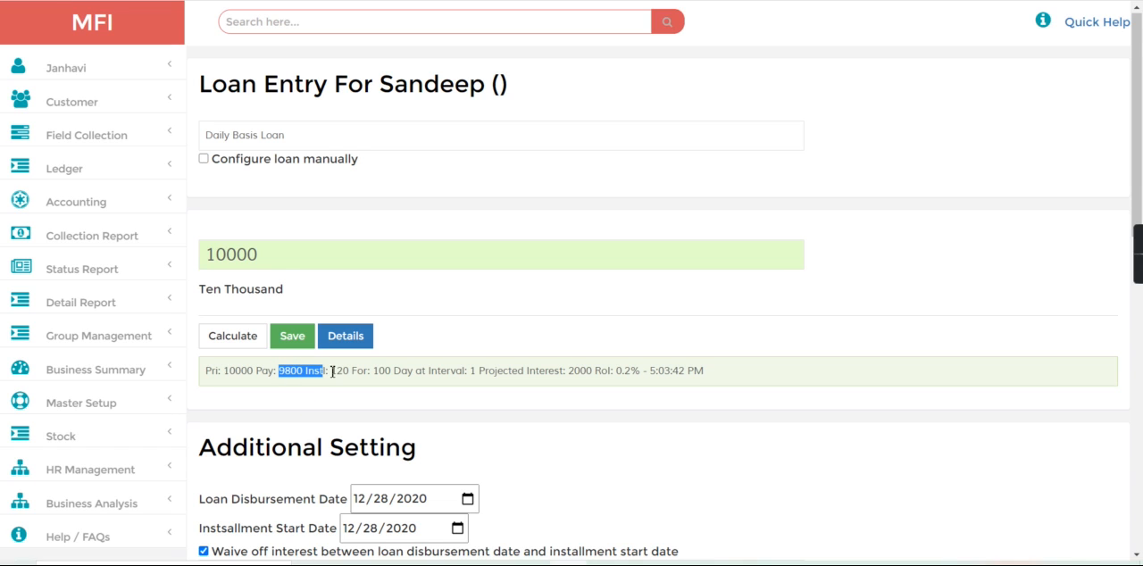
{"action": "left_click", "coordinate": [455, 411]}
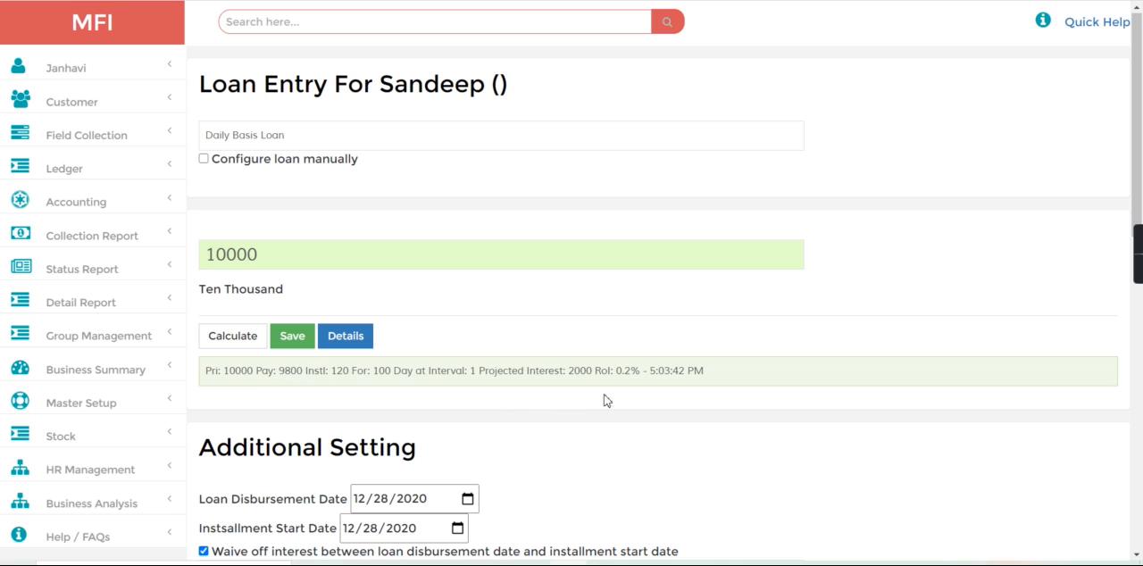
{"action": "triple_click", "coordinate": [607, 401]}
- Set the loan disbursement date to 12/12/2020 and turn off waiving interest between the disbursement and installment start dates
{"action": "left_click", "coordinate": [1102, 412]}
{"action": "scroll", "coordinate": [624, 302], "scroll_direction": "down", "scroll_amount": 5}
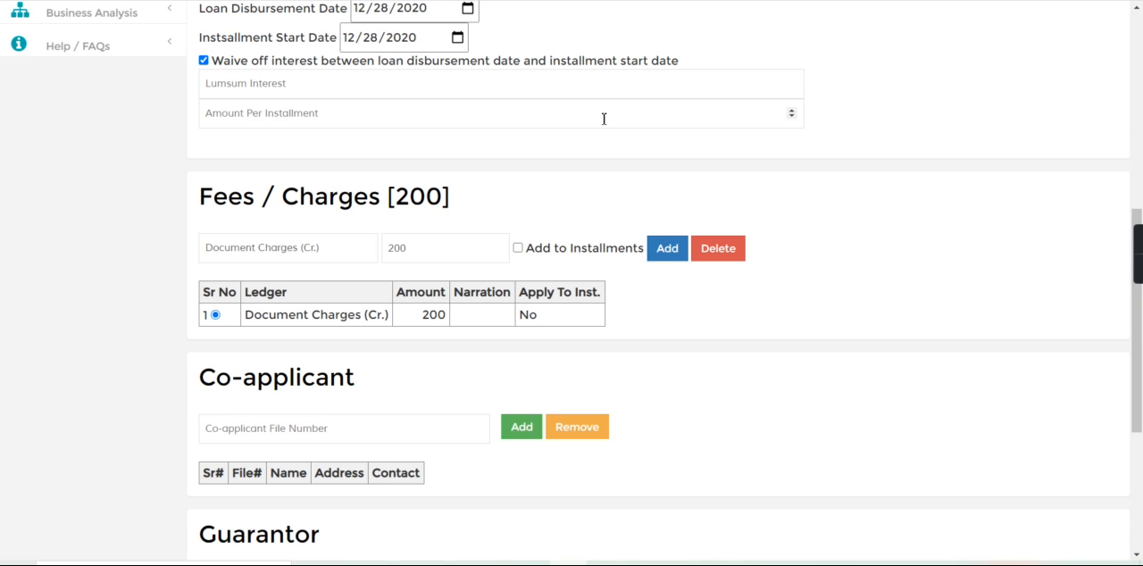
{"action": "scroll", "coordinate": [603, 118], "scroll_direction": "up", "scroll_amount": 1}
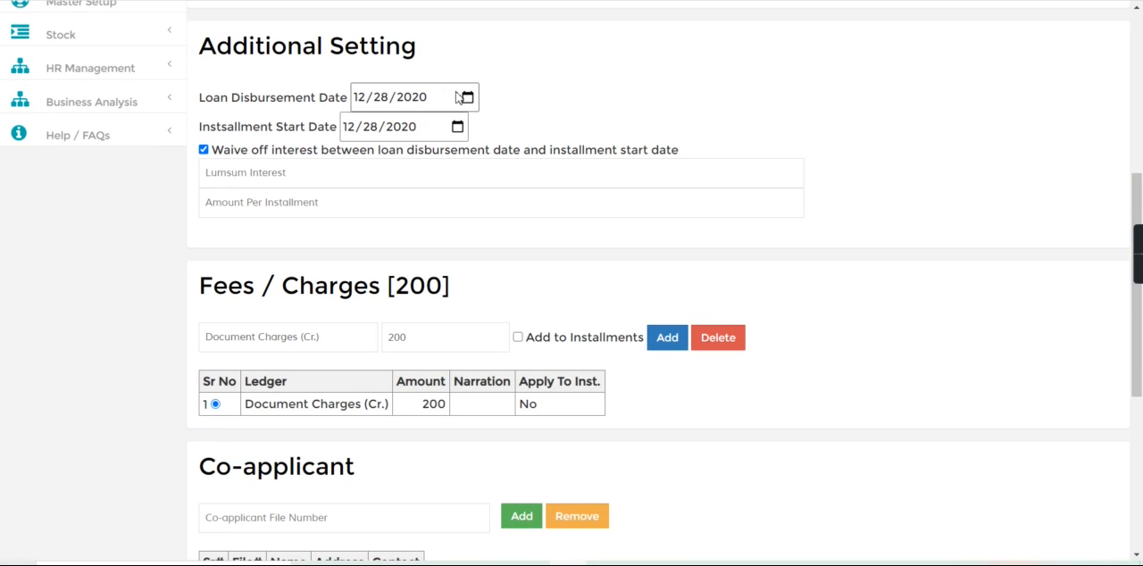
{"action": "left_click", "coordinate": [467, 97]}
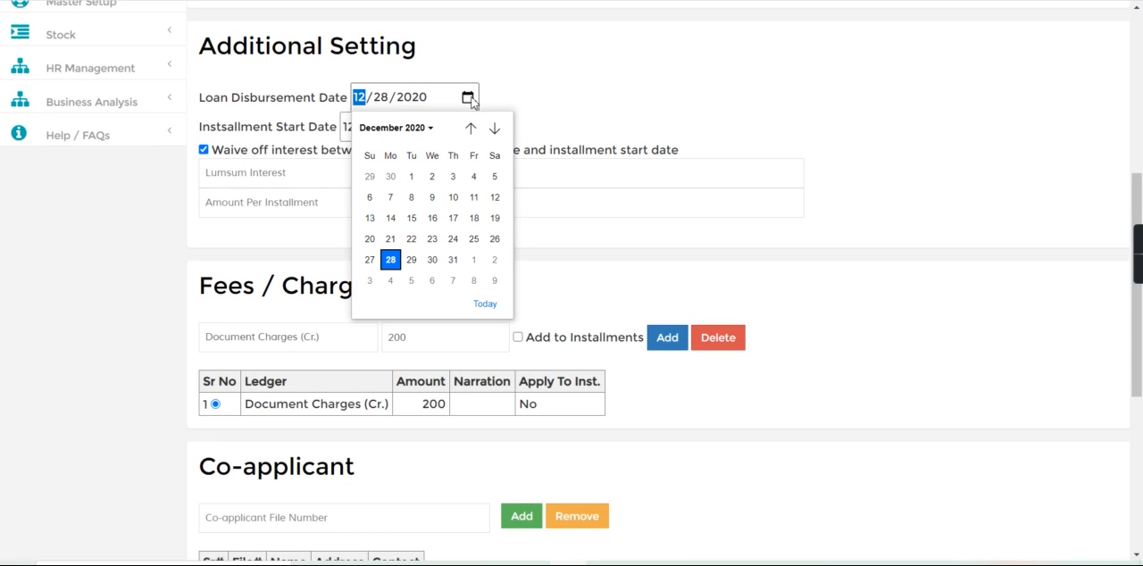
{"action": "left_click", "coordinate": [496, 197]}
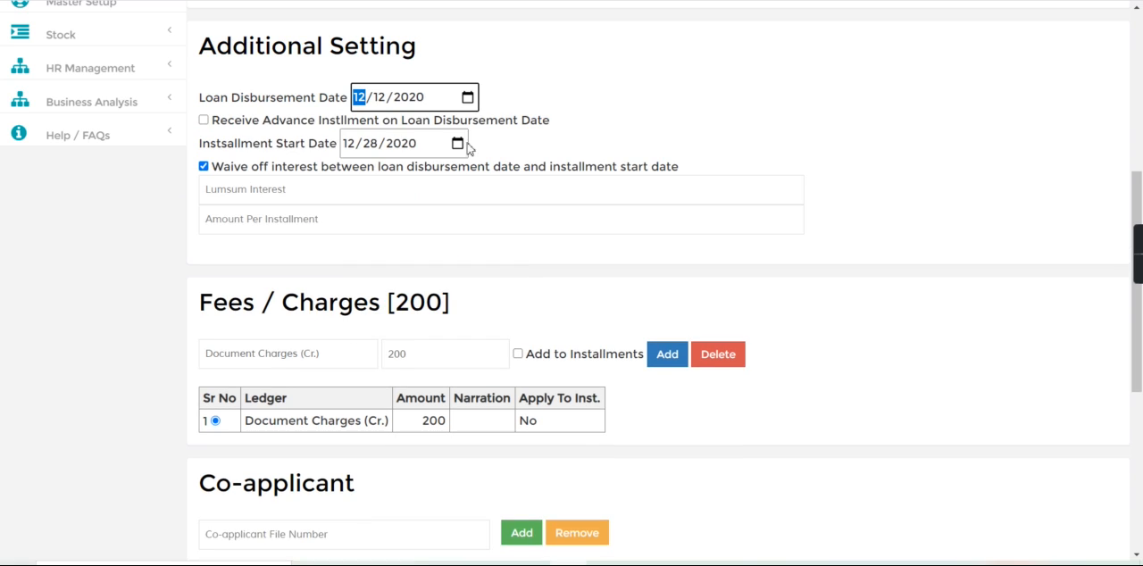
{"action": "left_click", "coordinate": [203, 167]}
- Set the installment start date to 12/13/2020 and enable receiving an advance installment on the loan disbursement date
{"action": "left_click", "coordinate": [457, 143]}
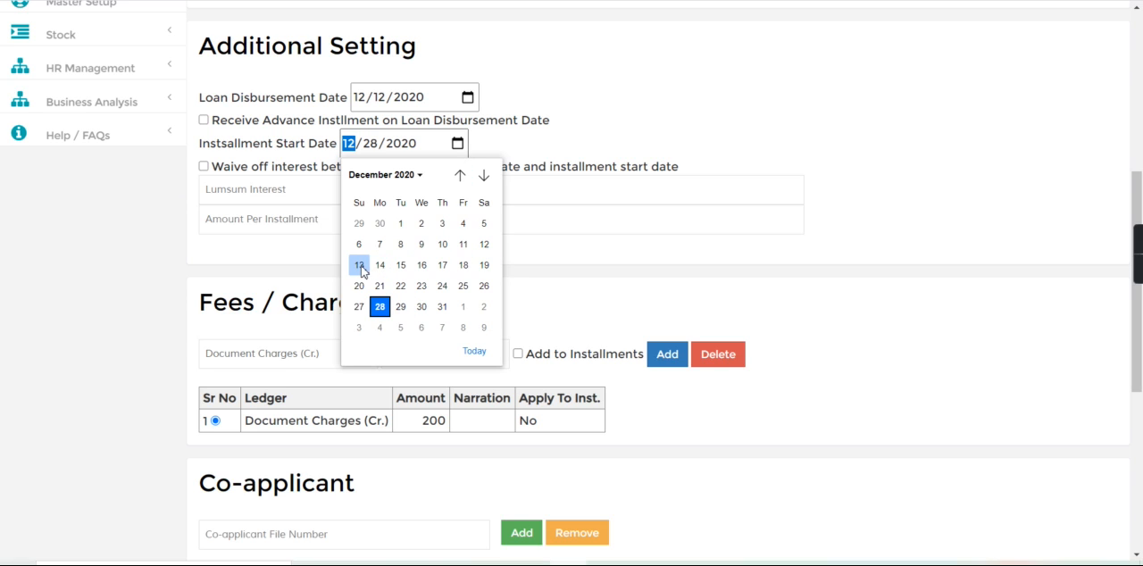
{"action": "left_click", "coordinate": [361, 266]}
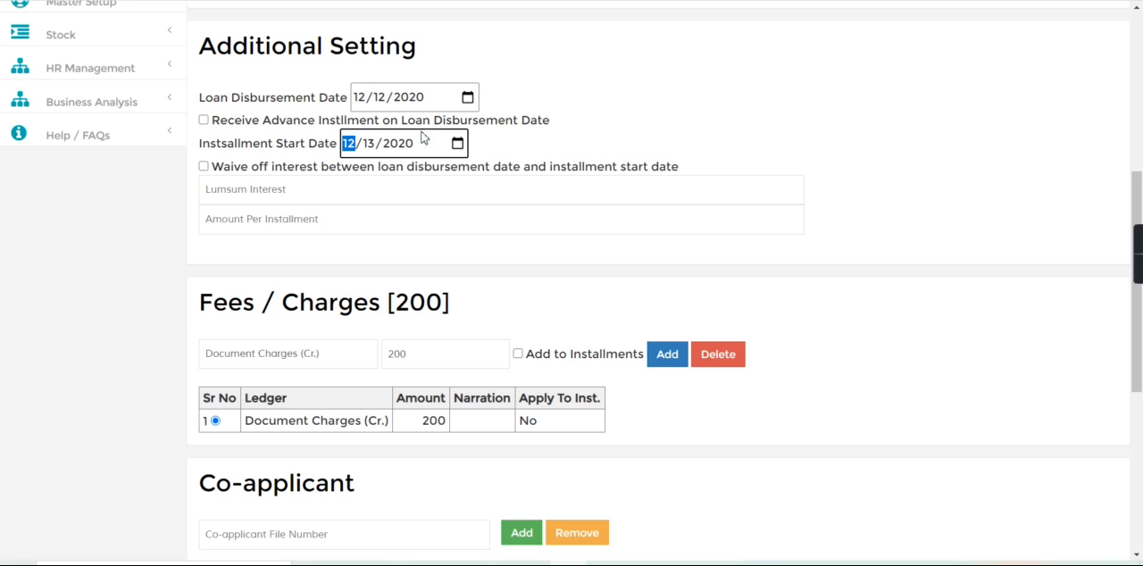
{"action": "left_click", "coordinate": [203, 120]}
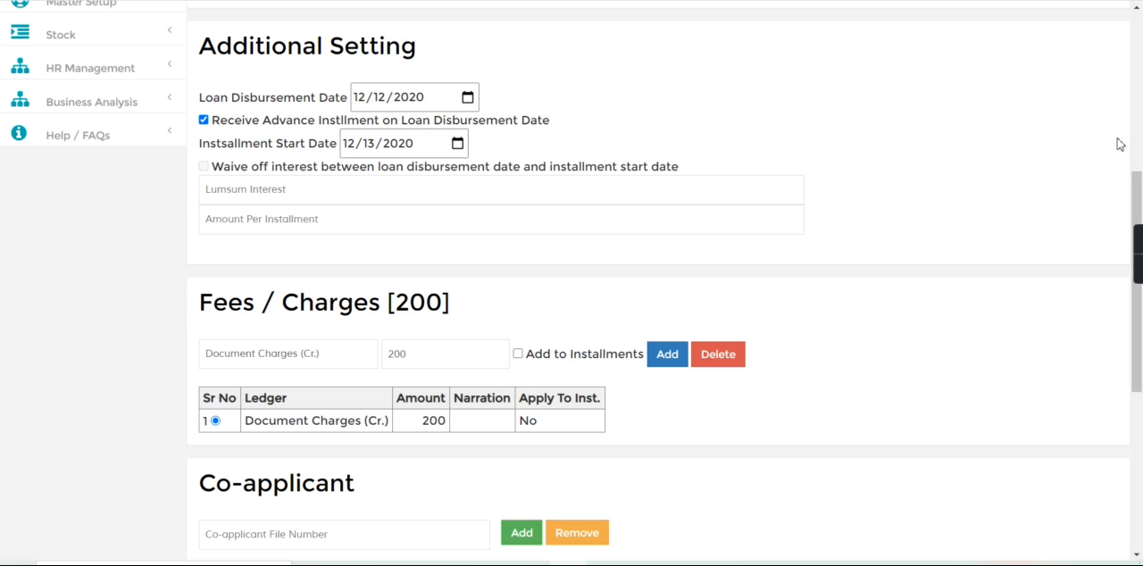
- Recalculate the loan, check the payable amount and installment, and save the loan entry
{"action": "scroll", "coordinate": [1141, 141], "scroll_direction": "up", "scroll_amount": 5}
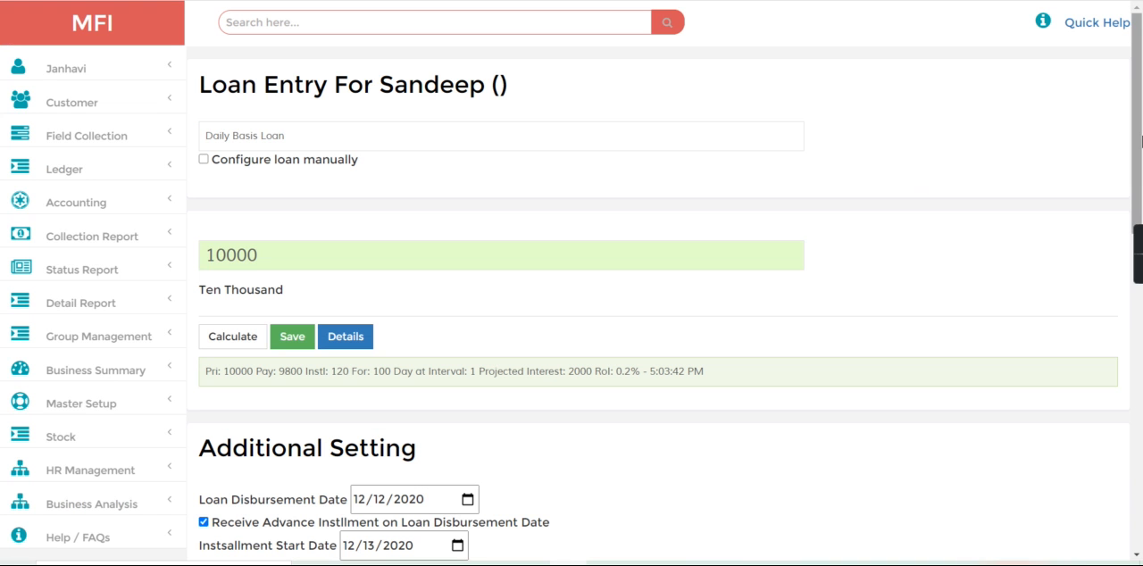
{"action": "left_click", "coordinate": [234, 336]}
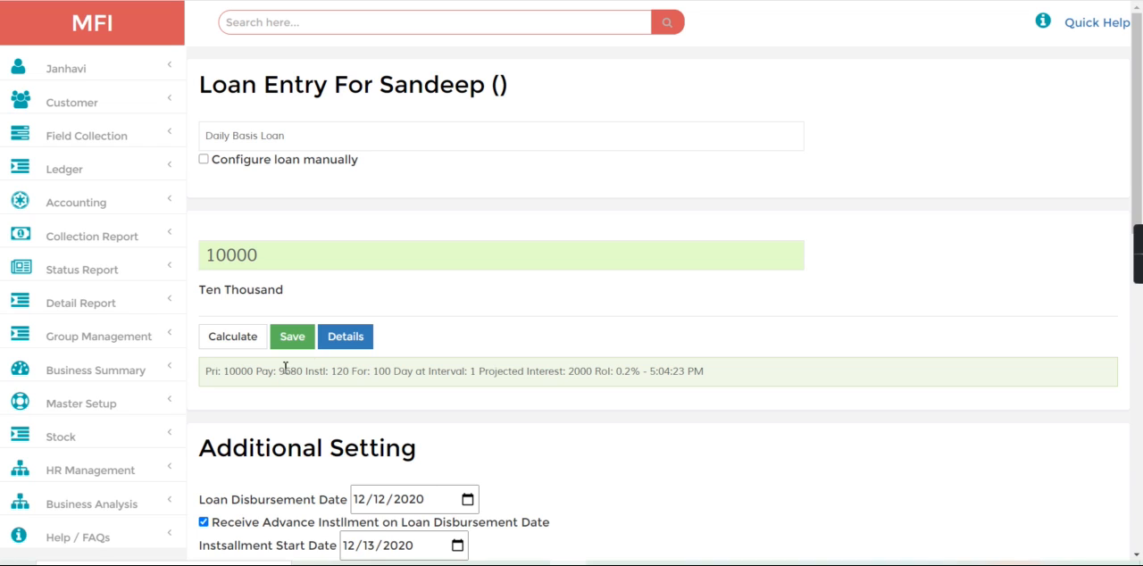
{"action": "left_click_drag", "start_coordinate": [273, 373], "coordinate": [325, 378]}
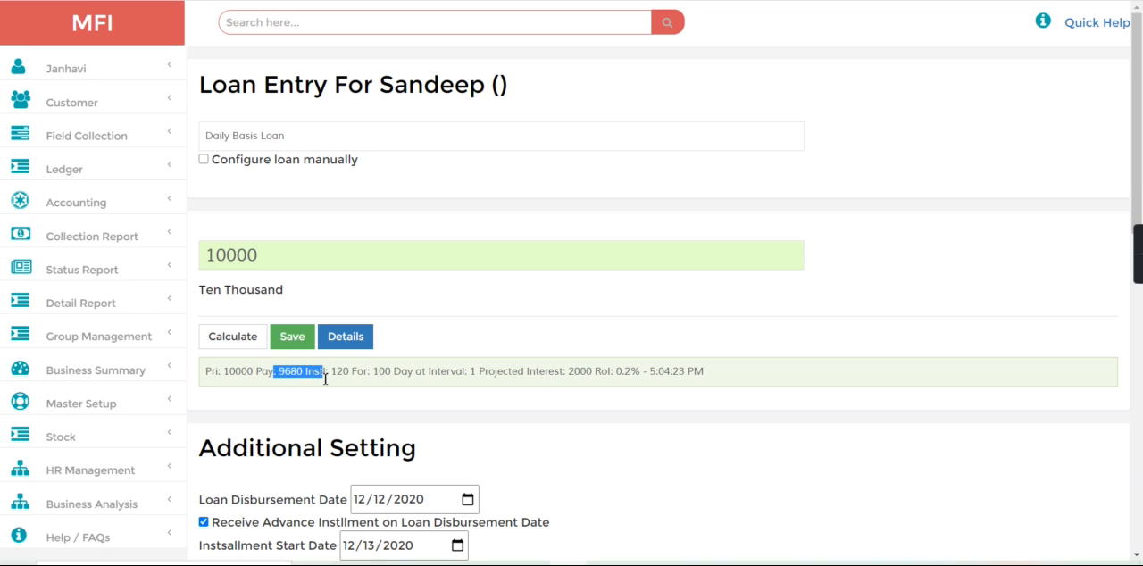
{"action": "left_click", "coordinate": [363, 411]}
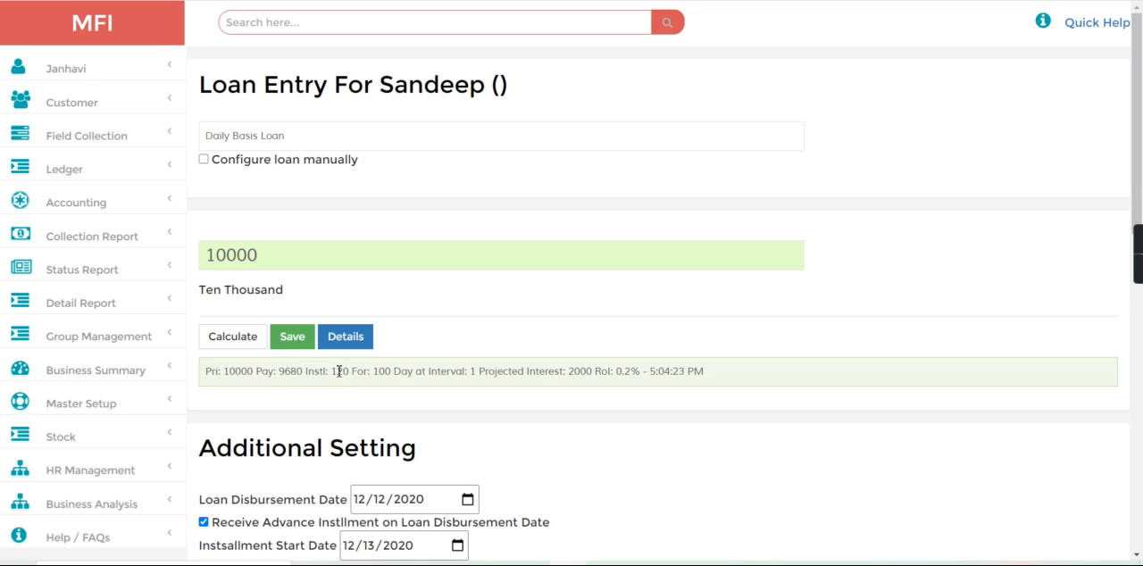
{"action": "left_click_drag", "start_coordinate": [338, 370], "coordinate": [374, 370]}
{"action": "left_click", "coordinate": [303, 335]}
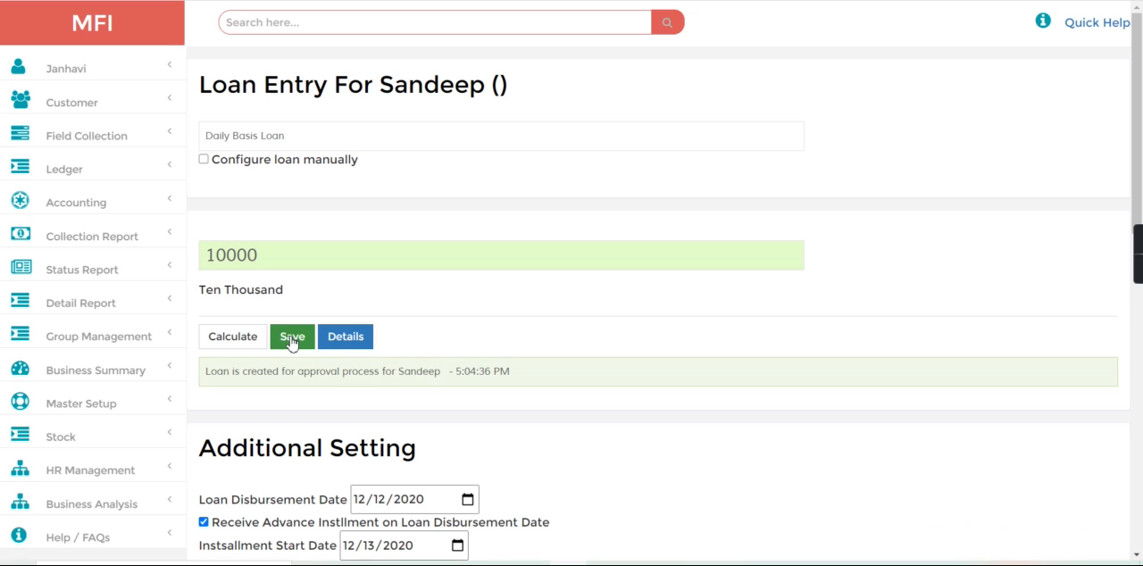
- Open the customer loan approval list and show the loans with New Request status
{"action": "left_click", "coordinate": [86, 99]}
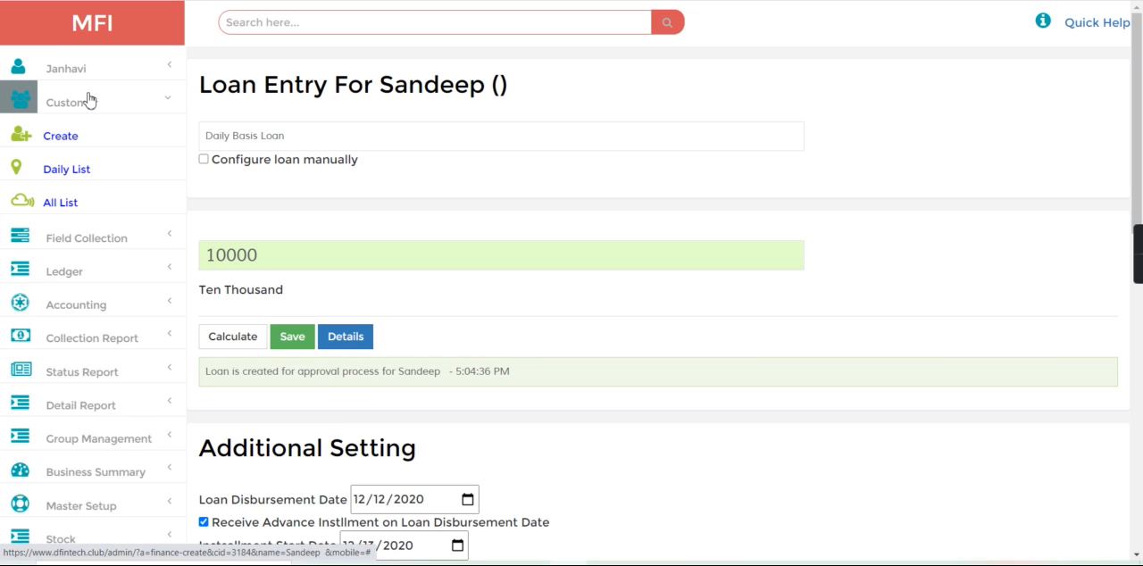
{"action": "left_click", "coordinate": [51, 366]}
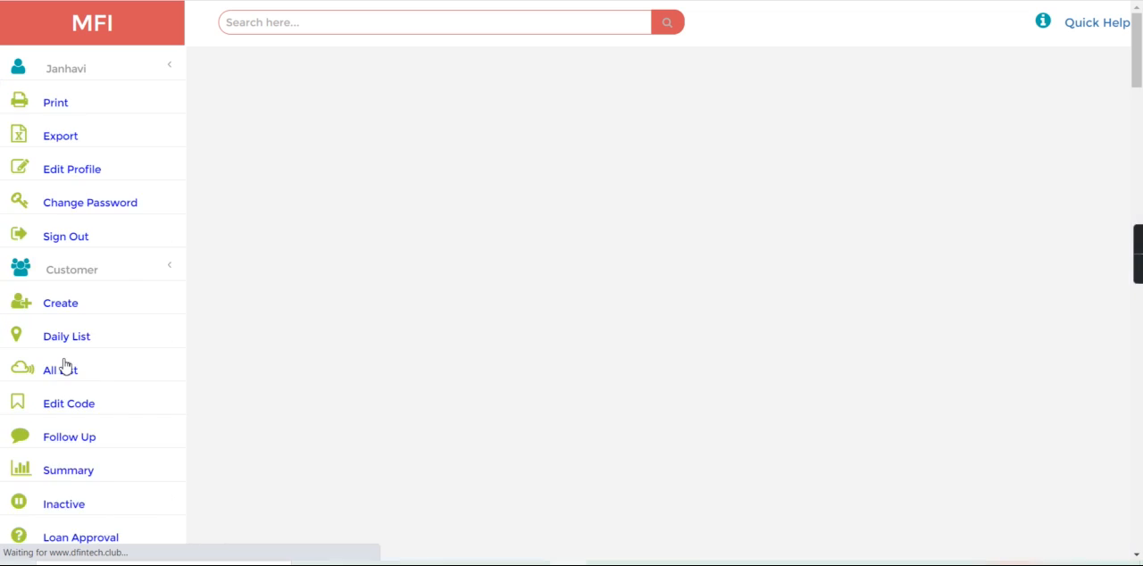
{"action": "left_click", "coordinate": [437, 107]}
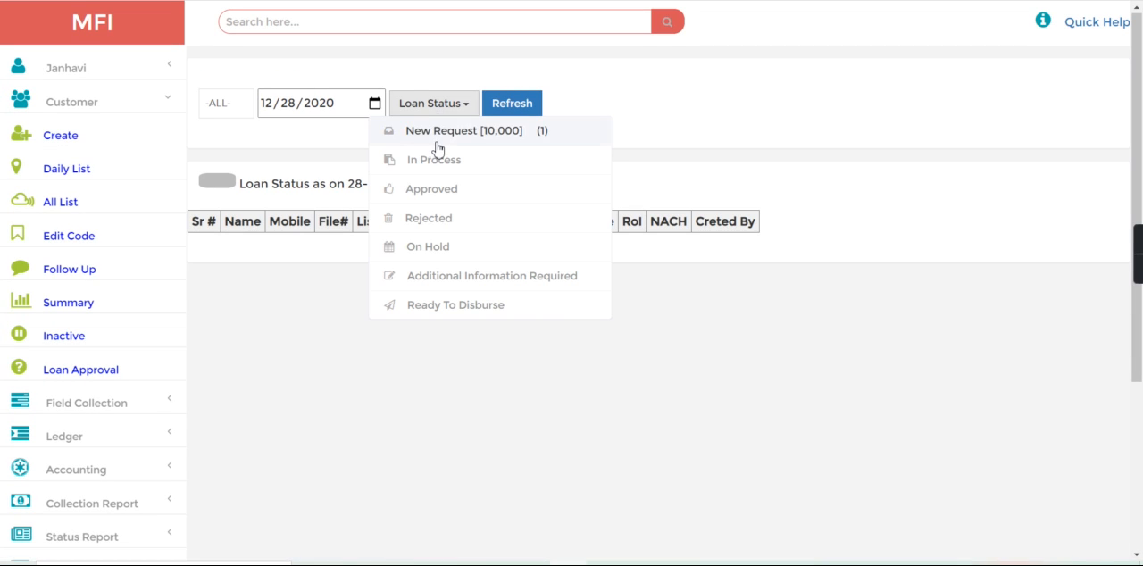
{"action": "left_click", "coordinate": [436, 131]}
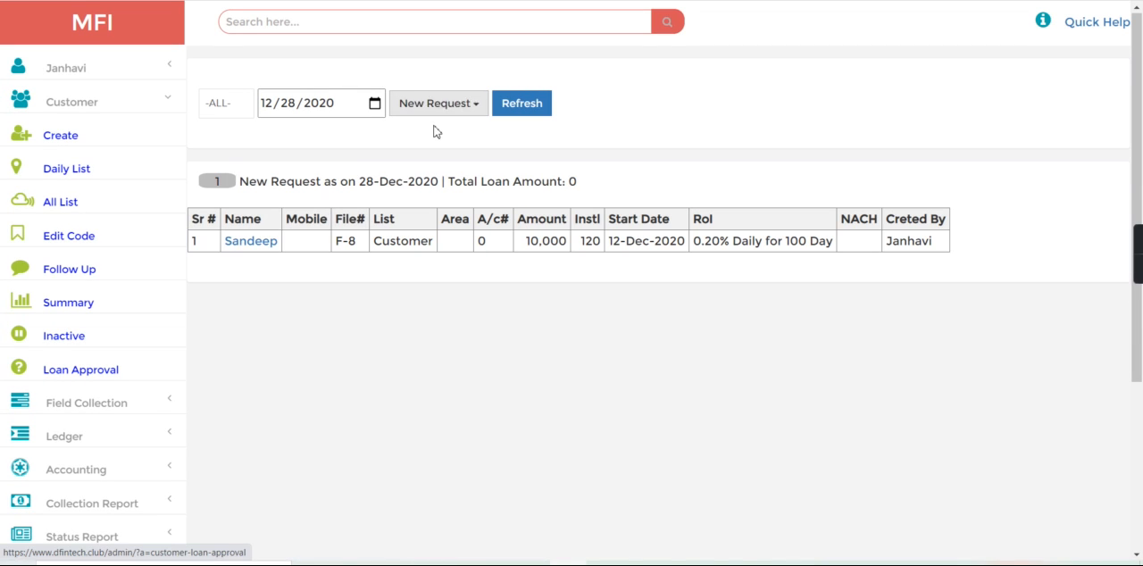
- Open the customer's new loan request and set its status to Approved
{"action": "left_click", "coordinate": [250, 241]}
{"action": "left_click", "coordinate": [111, 337]}
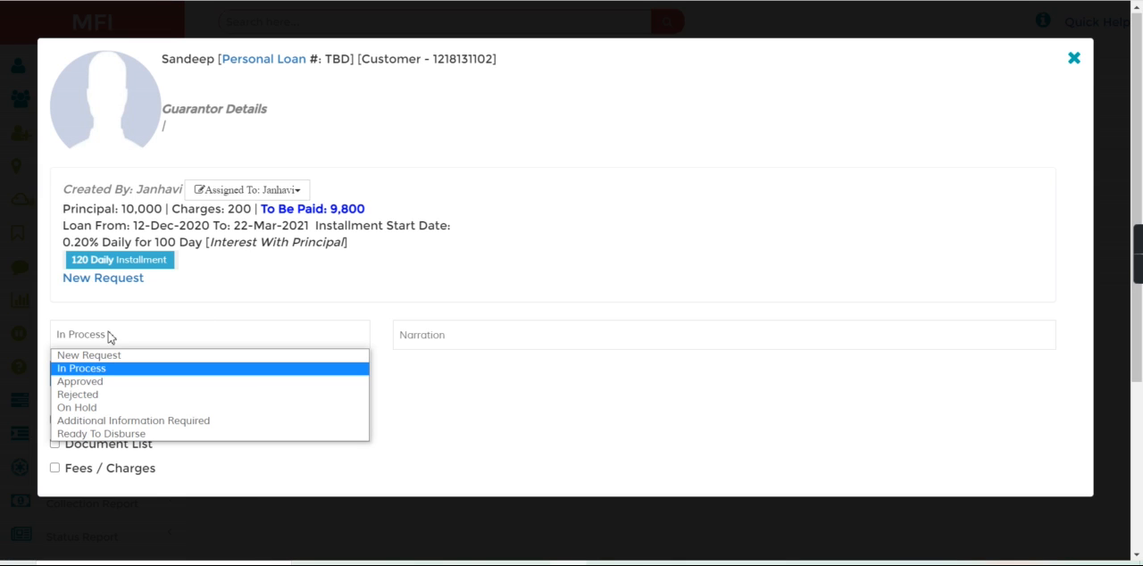
{"action": "left_click", "coordinate": [108, 382]}
{"action": "left_click", "coordinate": [119, 379]}
{"action": "left_click", "coordinate": [225, 398]}
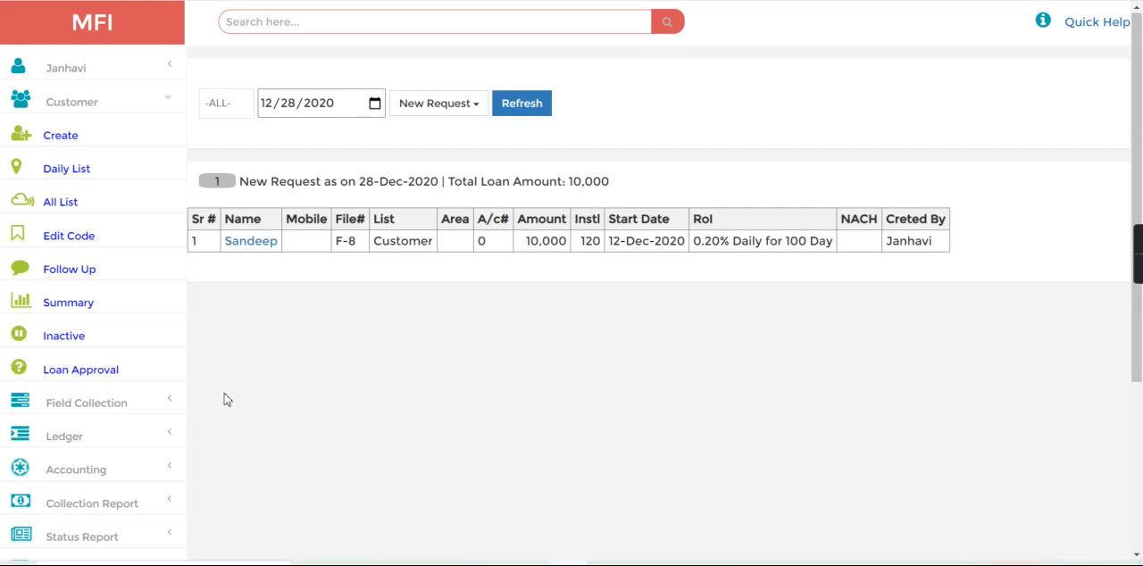
- Show the loans with Approved status in the loan approval list and open the customer's approved loan
{"action": "left_click", "coordinate": [462, 107]}
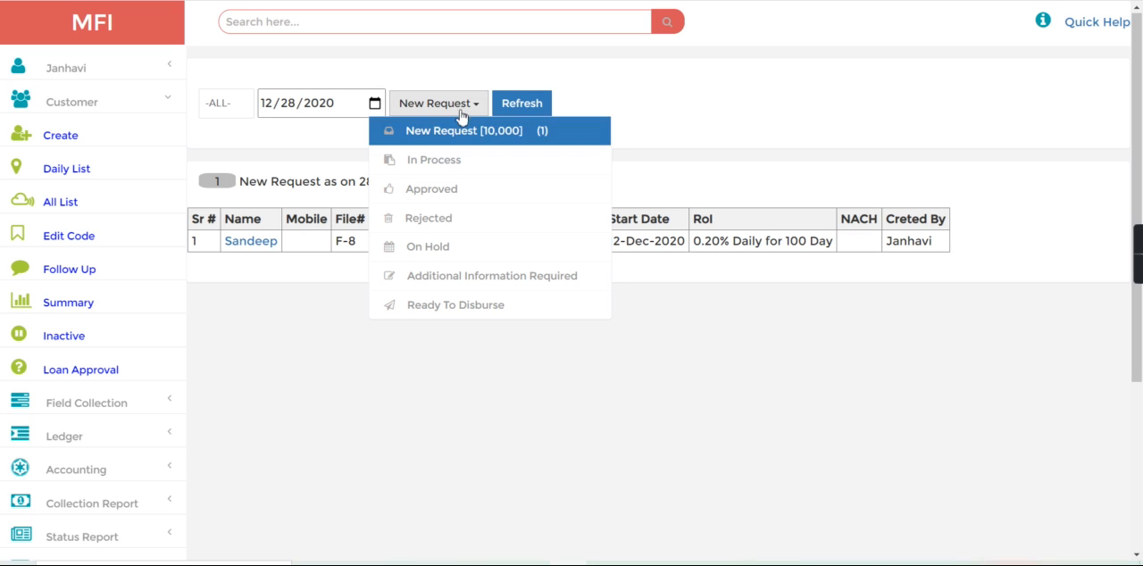
{"action": "left_click", "coordinate": [444, 187]}
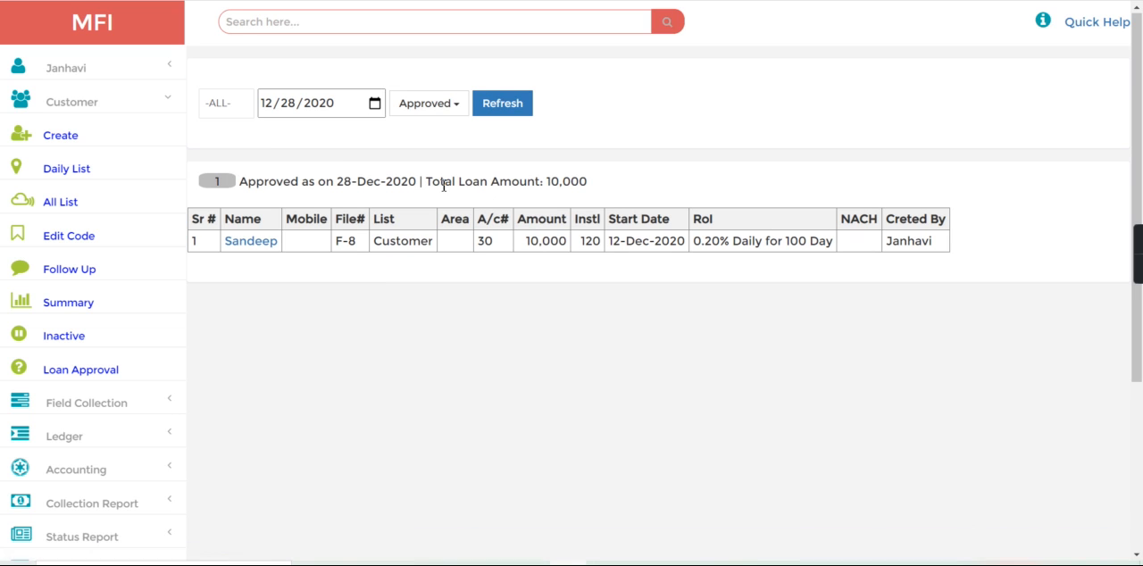
{"action": "left_click", "coordinate": [253, 243]}
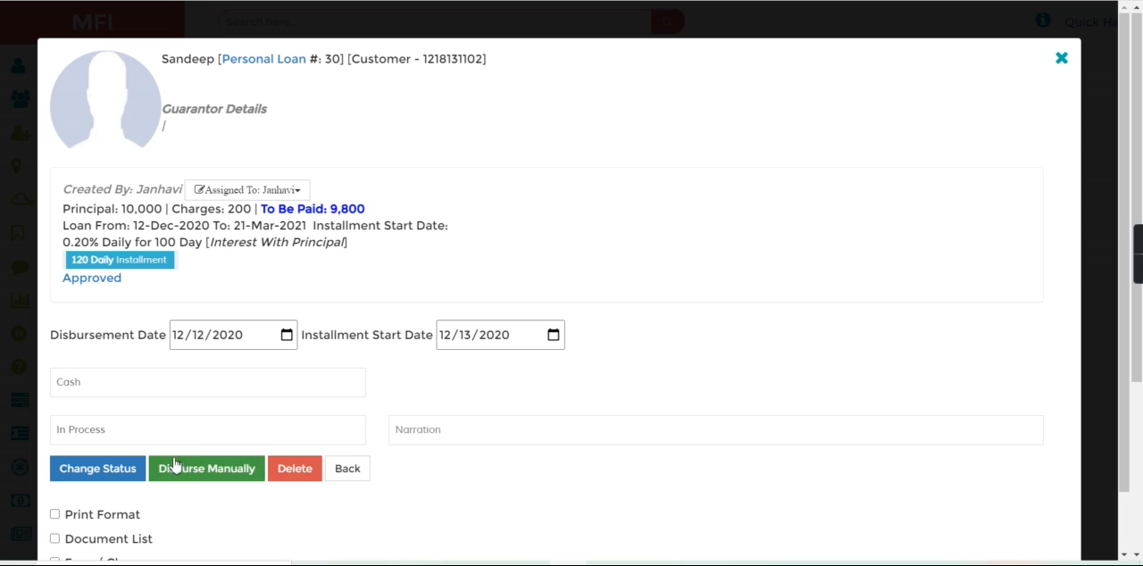
- Select the Approved status for the loan, disburse it manually, and return to the approval list
{"action": "left_click", "coordinate": [163, 427]}
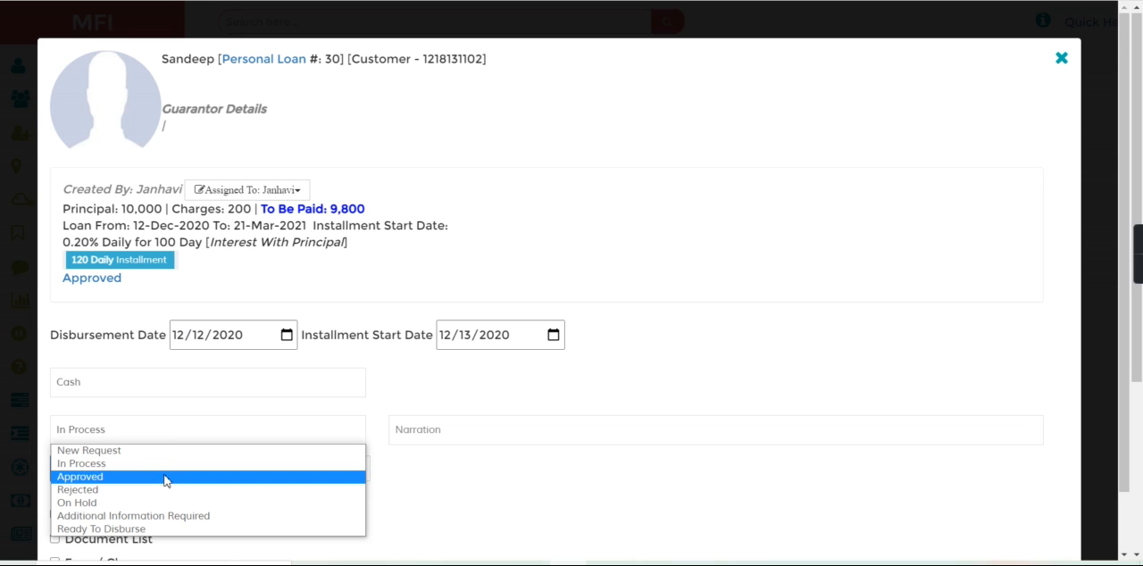
{"action": "left_click", "coordinate": [164, 477]}
{"action": "left_click", "coordinate": [184, 470]}
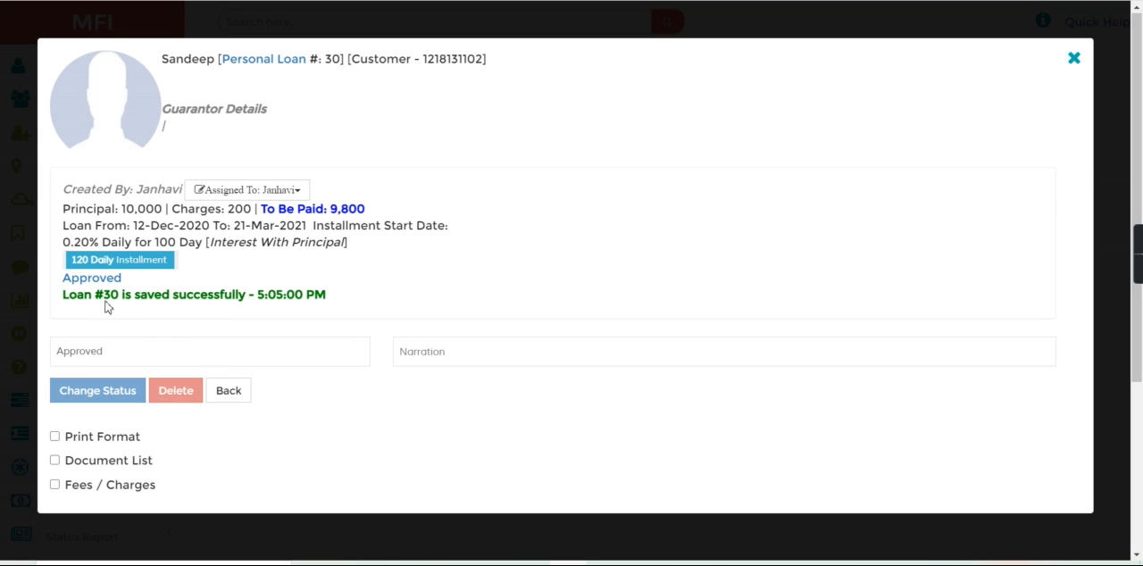
{"action": "left_click", "coordinate": [230, 395]}
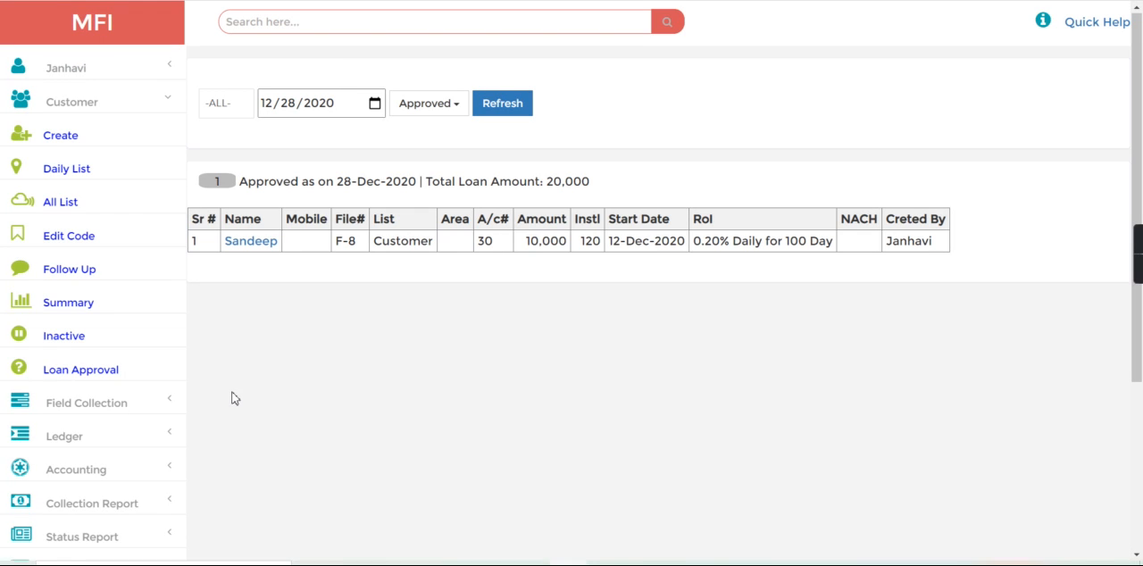
- Search for the disbursed loan by its account number and review its due amount, balance and receipt options
{"action": "left_click", "coordinate": [333, 28]}
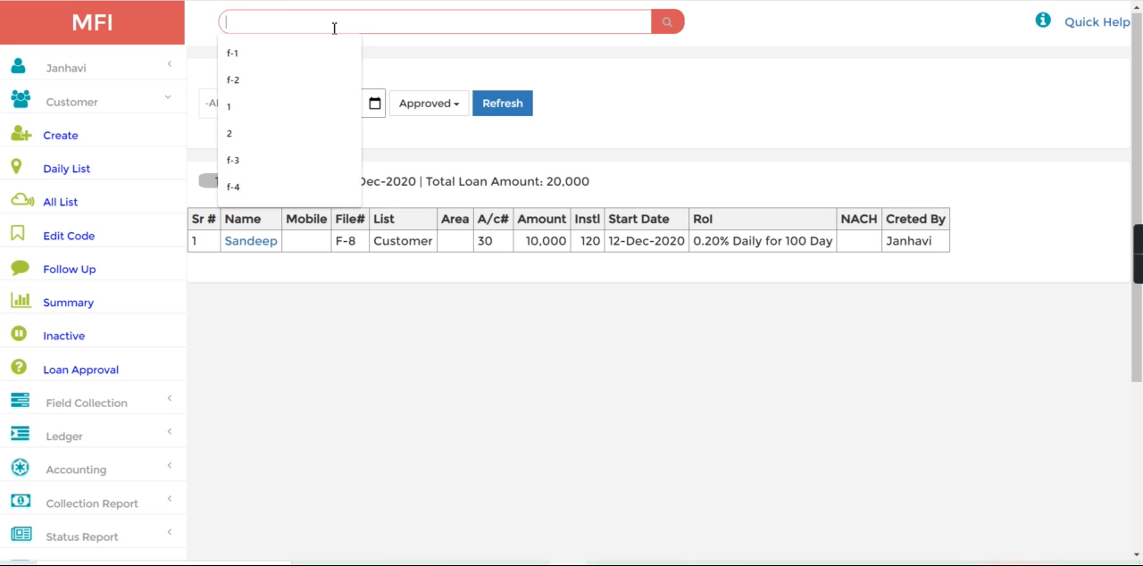
{"action": "type", "text": "30"}
{"action": "key", "text": "Return"}
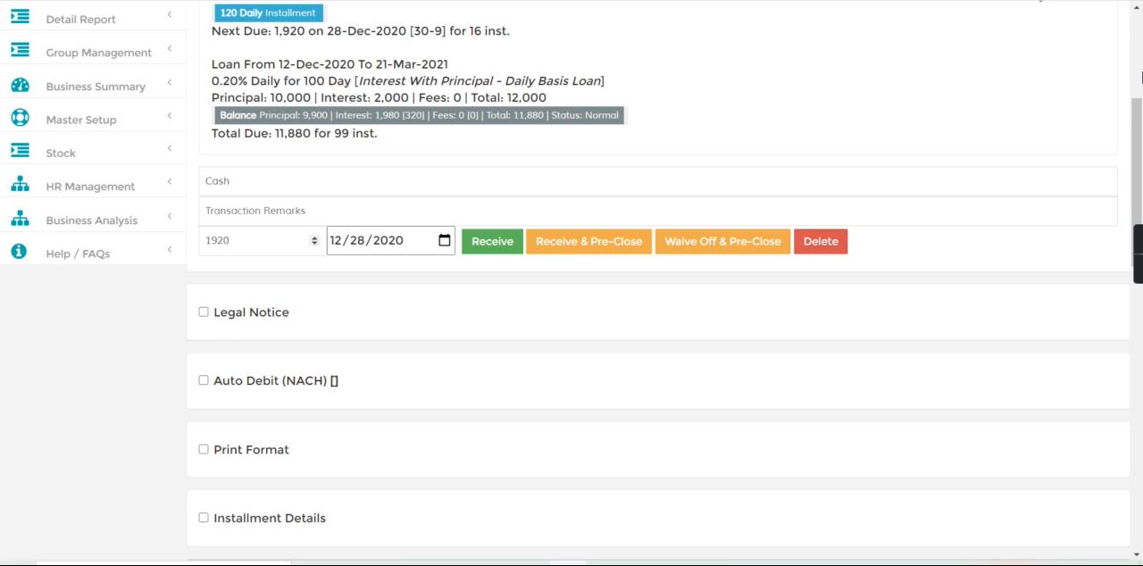
{"action": "scroll", "coordinate": [1141, 77], "scroll_direction": "up", "scroll_amount": 3}
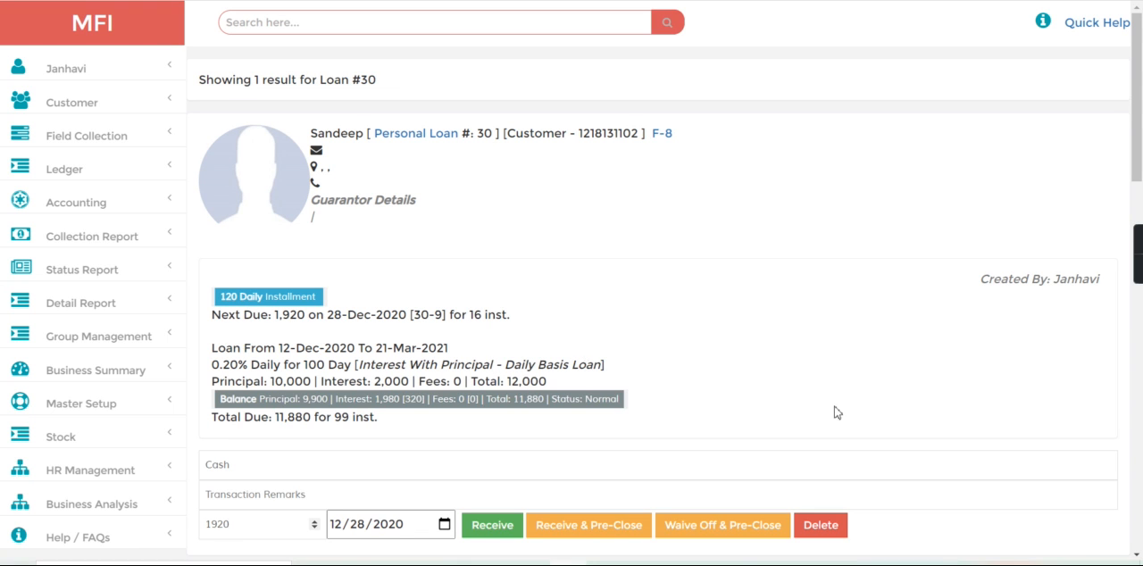
- Expand the loan's Installment Tracker, examine the daily schedule and the advance installment received on 12-Dec-20, and collapse it
{"action": "scroll", "coordinate": [739, 404], "scroll_direction": "down", "scroll_amount": 5}
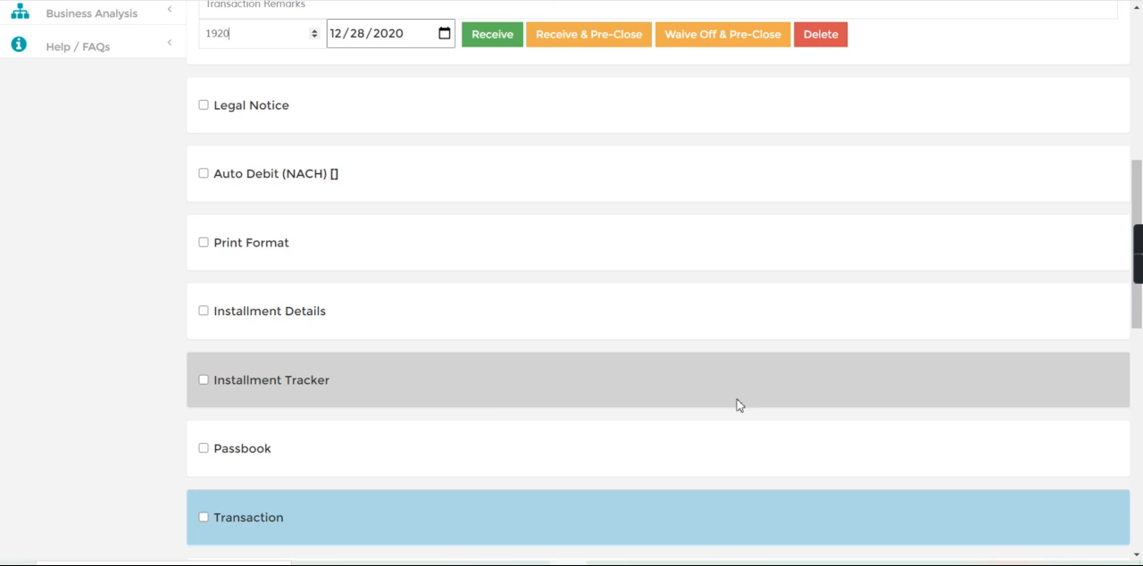
{"action": "left_click", "coordinate": [204, 382]}
{"action": "scroll", "coordinate": [995, 301], "scroll_direction": "down", "scroll_amount": 5}
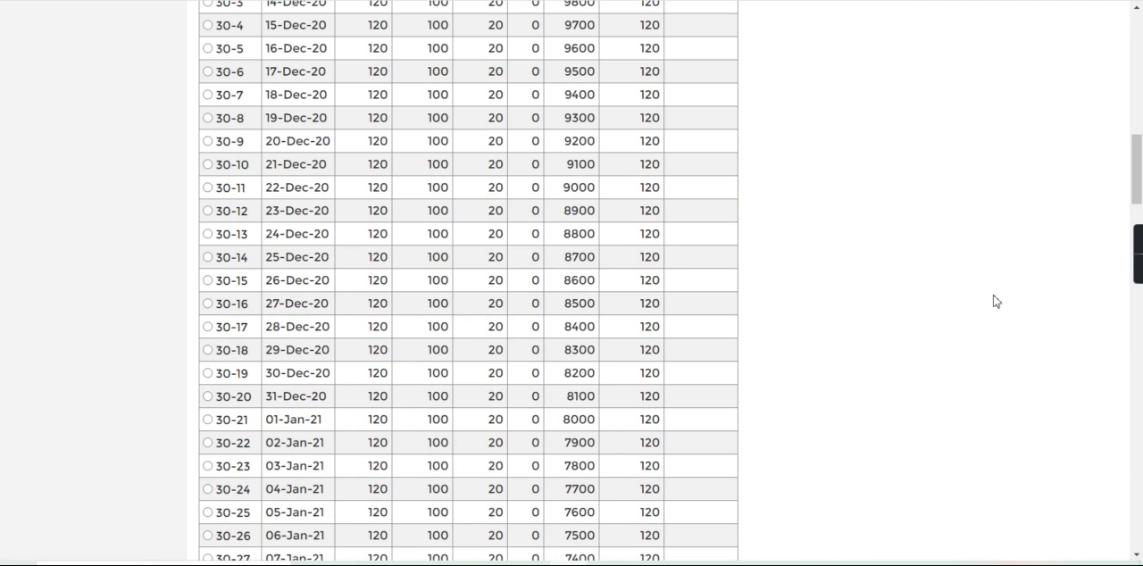
{"action": "scroll", "coordinate": [1023, 260], "scroll_direction": "up", "scroll_amount": 2}
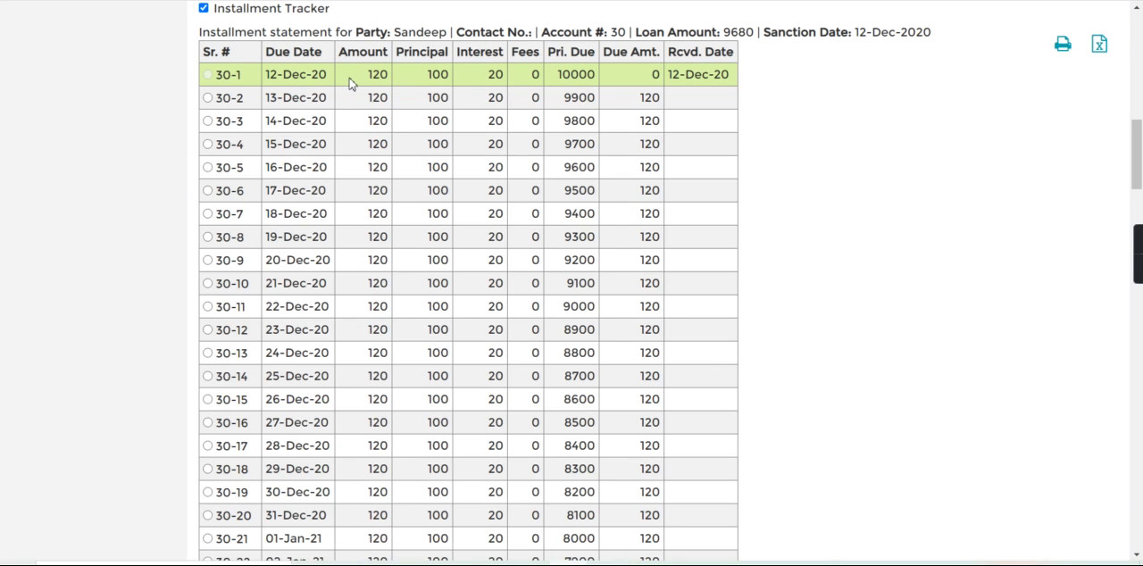
{"action": "left_click_drag", "start_coordinate": [351, 82], "coordinate": [389, 80]}
{"action": "left_click", "coordinate": [875, 139]}
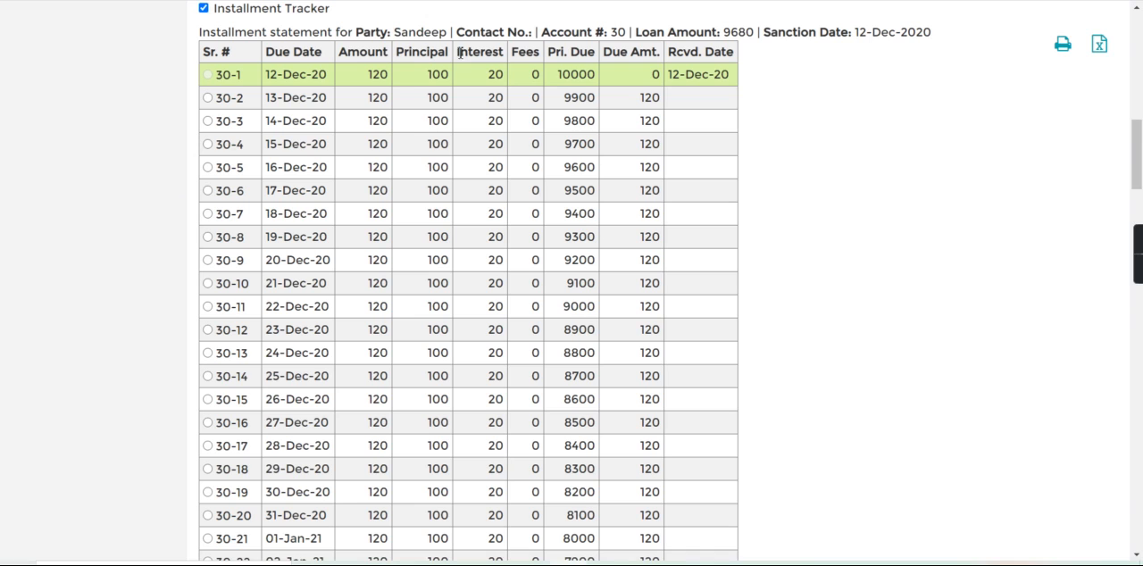
{"action": "left_click", "coordinate": [202, 9]}
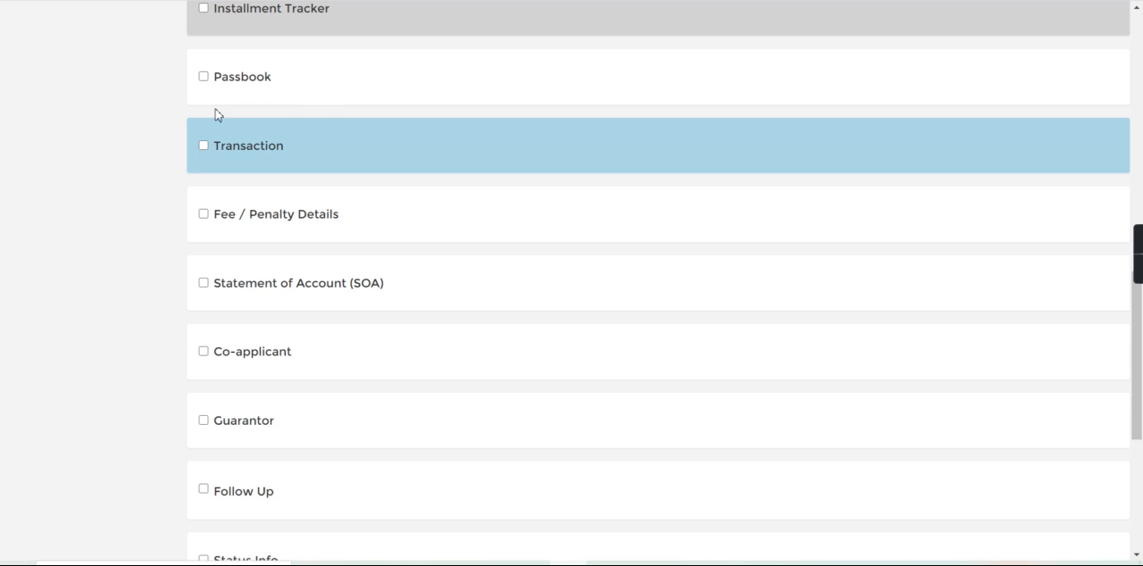
- Expand the loan's Passbook section, check its details, and return to the loan summary
{"action": "left_click", "coordinate": [203, 78]}
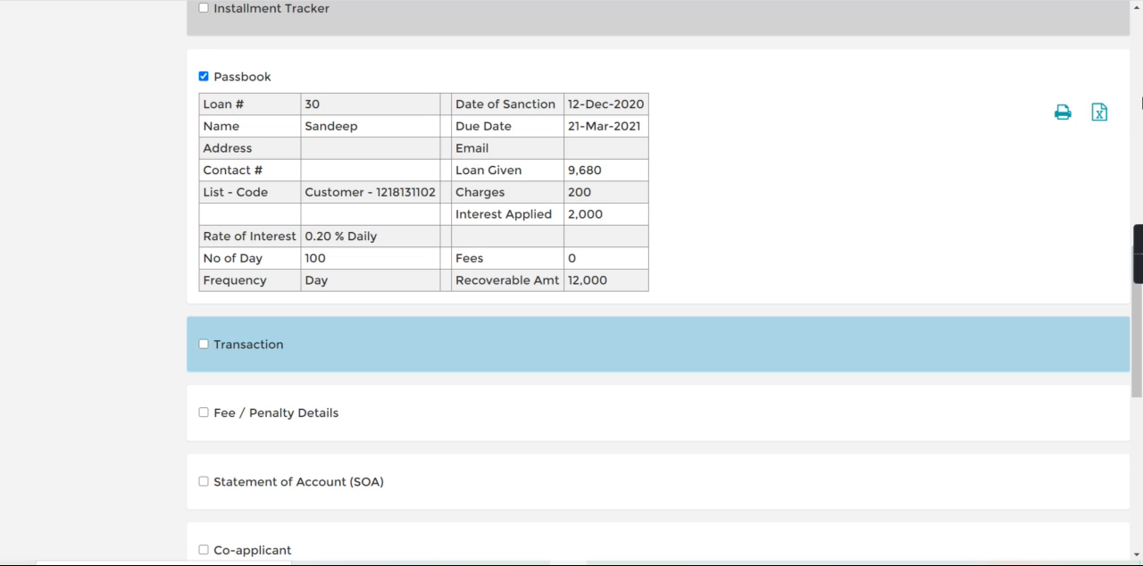
{"action": "left_click", "coordinate": [1140, 101]}
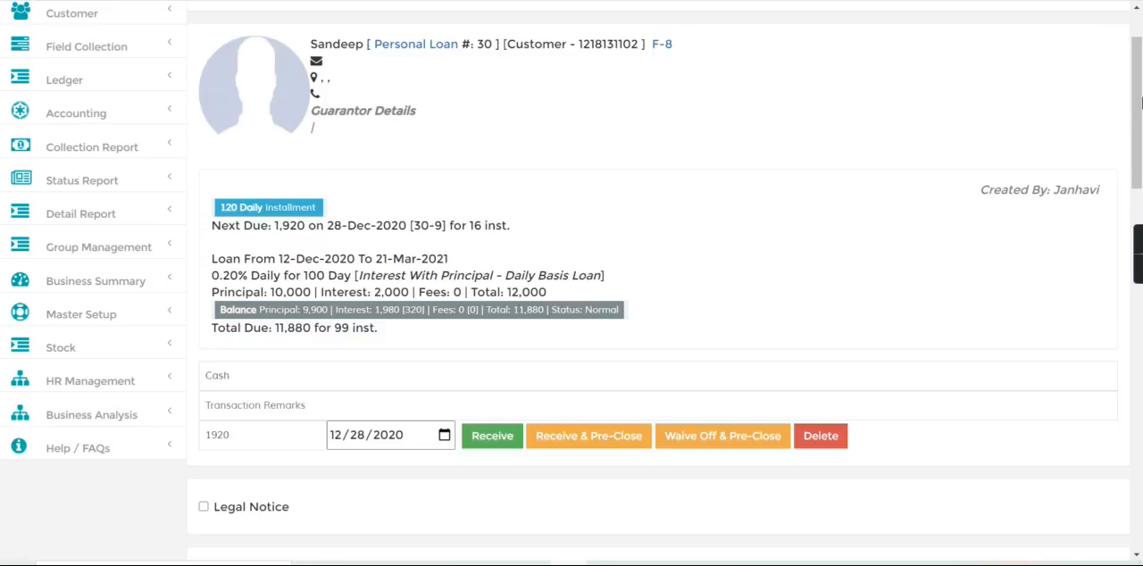